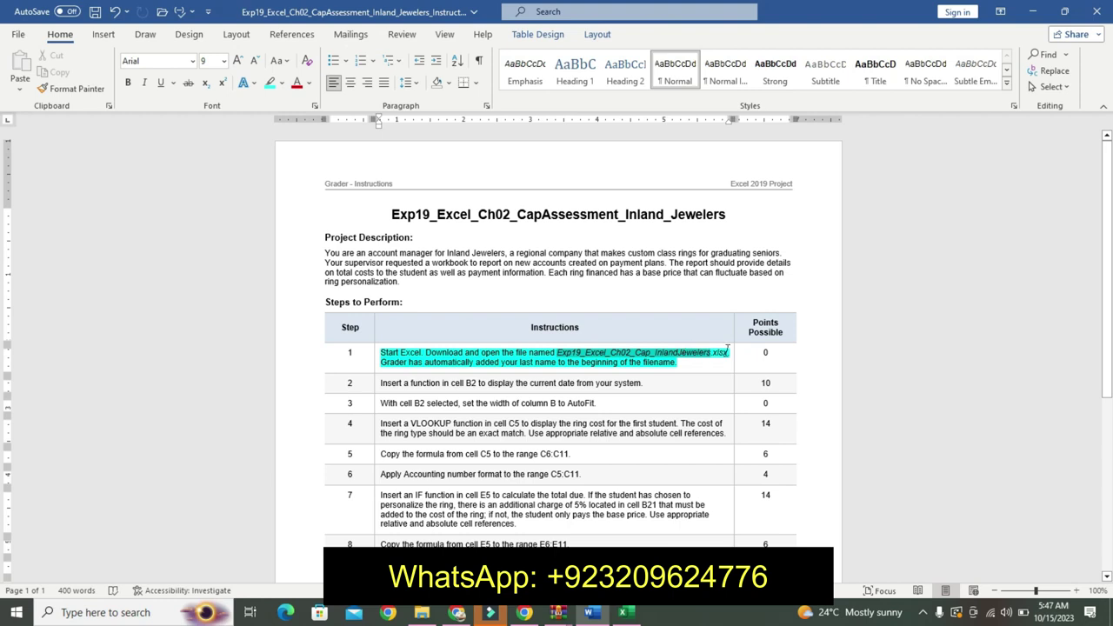
{"action": "left_click_drag", "start_coordinate": [729, 353], "coordinate": [549, 348]}
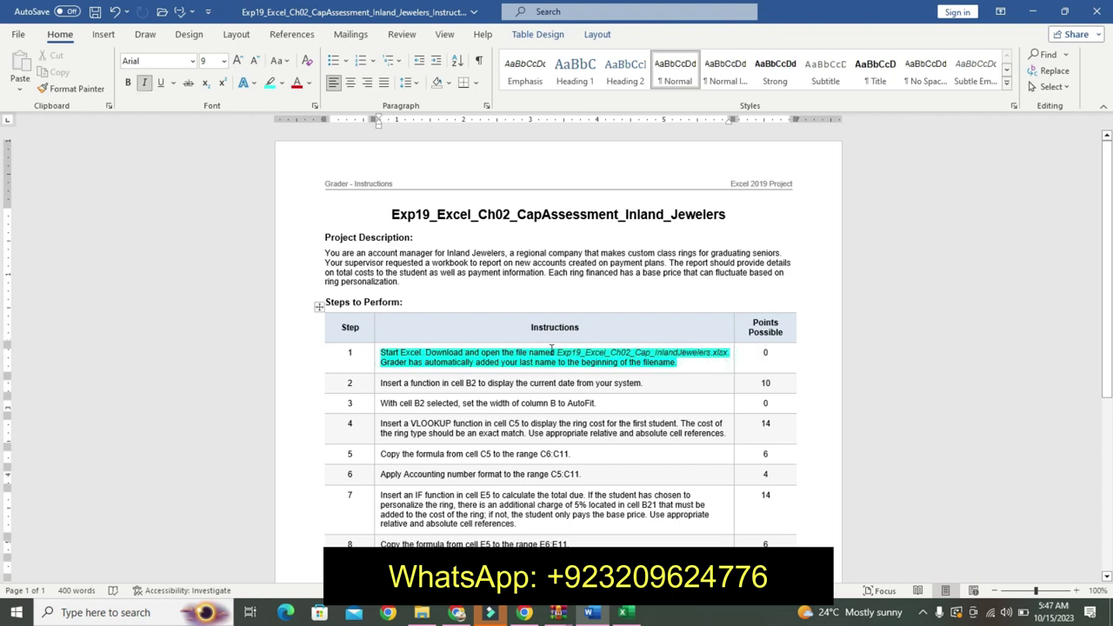
{"action": "left_click", "coordinate": [709, 367]}
{"action": "left_click_drag", "start_coordinate": [561, 350], "coordinate": [720, 359]}
{"action": "left_click", "coordinate": [715, 359]}
{"action": "triple_click", "coordinate": [715, 359]}
{"action": "left_click", "coordinate": [558, 352]}
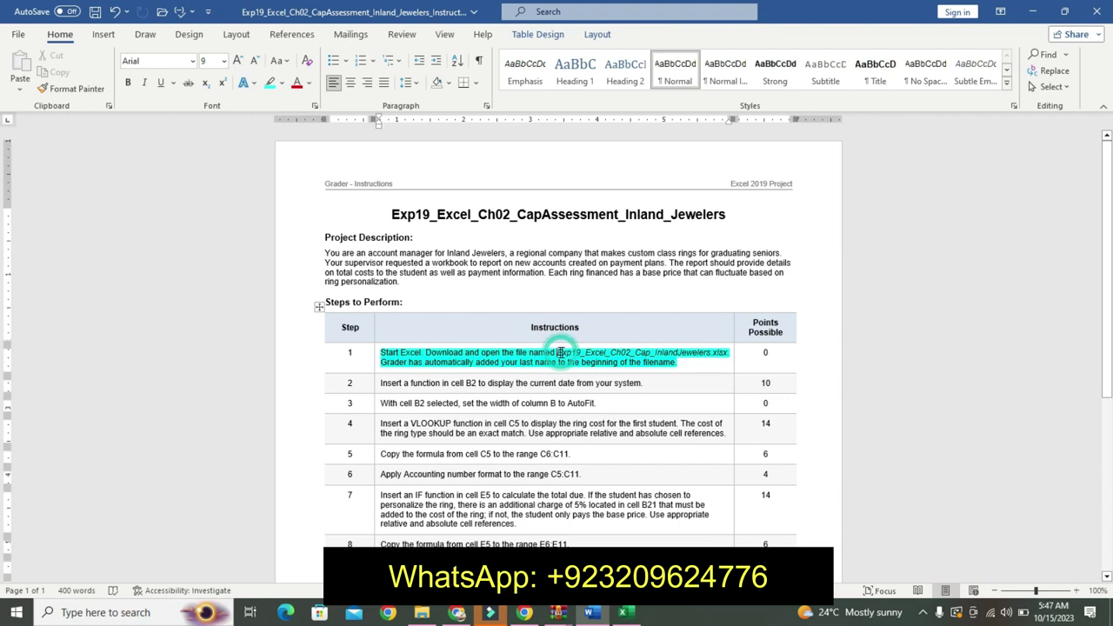
{"action": "left_click_drag", "start_coordinate": [650, 352], "coordinate": [748, 356]}
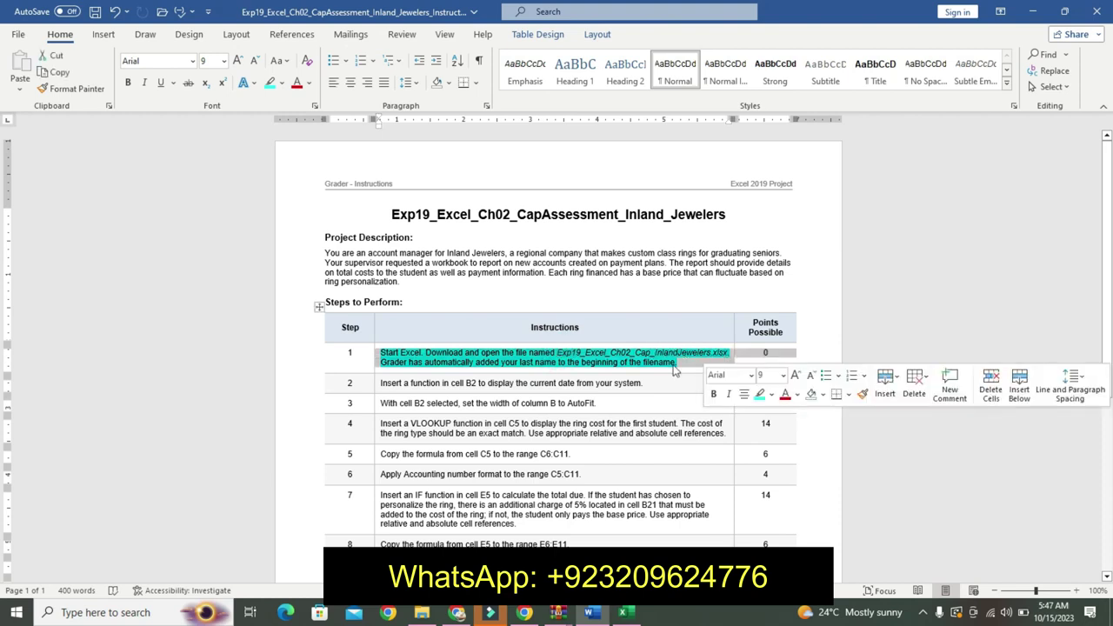
{"action": "left_click", "coordinate": [676, 363]}
{"action": "left_click_drag", "start_coordinate": [557, 353], "coordinate": [751, 352]}
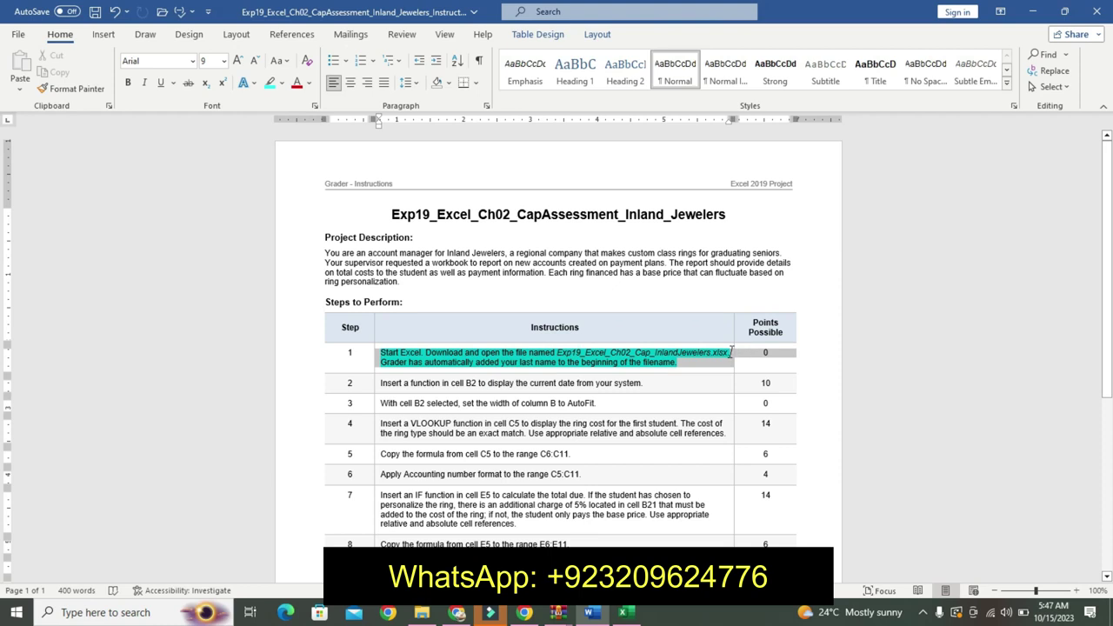
{"action": "left_click", "coordinate": [675, 353]}
- Format the workbook file name in the step 1 instruction as 16 pt bold with yellow highlighting
{"action": "left_click_drag", "start_coordinate": [557, 354], "coordinate": [729, 350]}
{"action": "left_click", "coordinate": [783, 373]}
{"action": "left_click", "coordinate": [772, 209]}
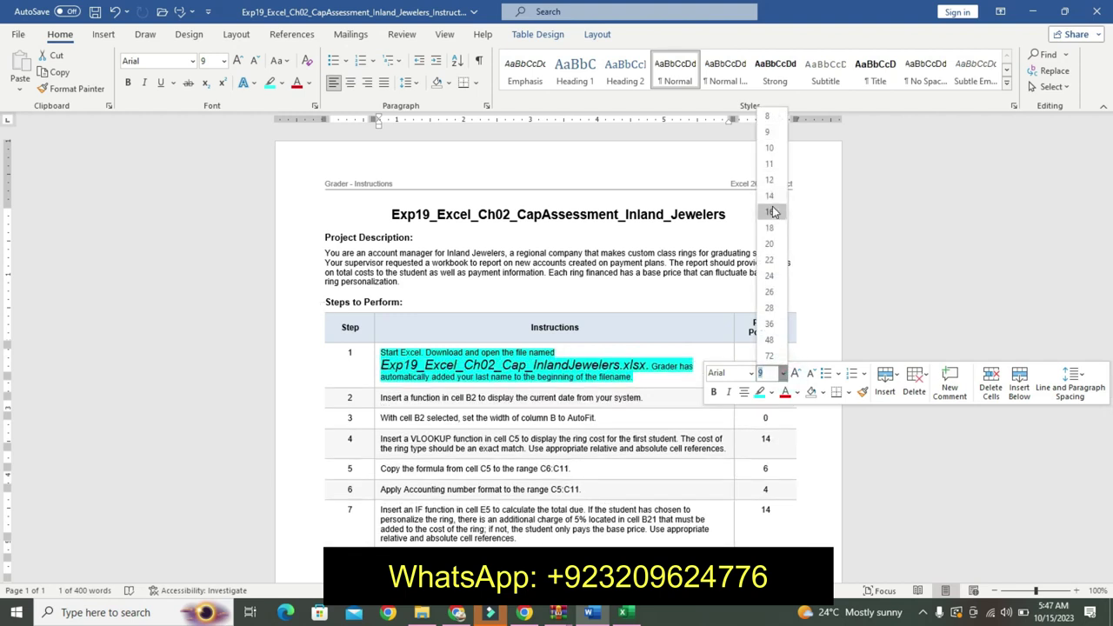
{"action": "left_click", "coordinate": [714, 392]}
{"action": "left_click", "coordinate": [774, 393]}
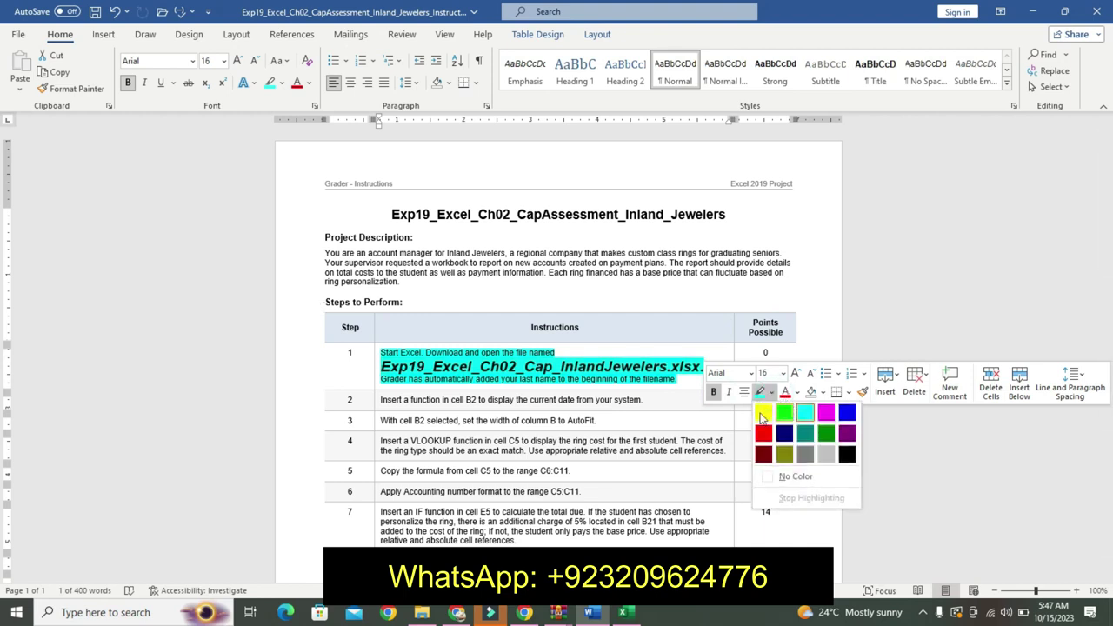
{"action": "left_click", "coordinate": [763, 414]}
{"action": "left_click", "coordinate": [580, 327]}
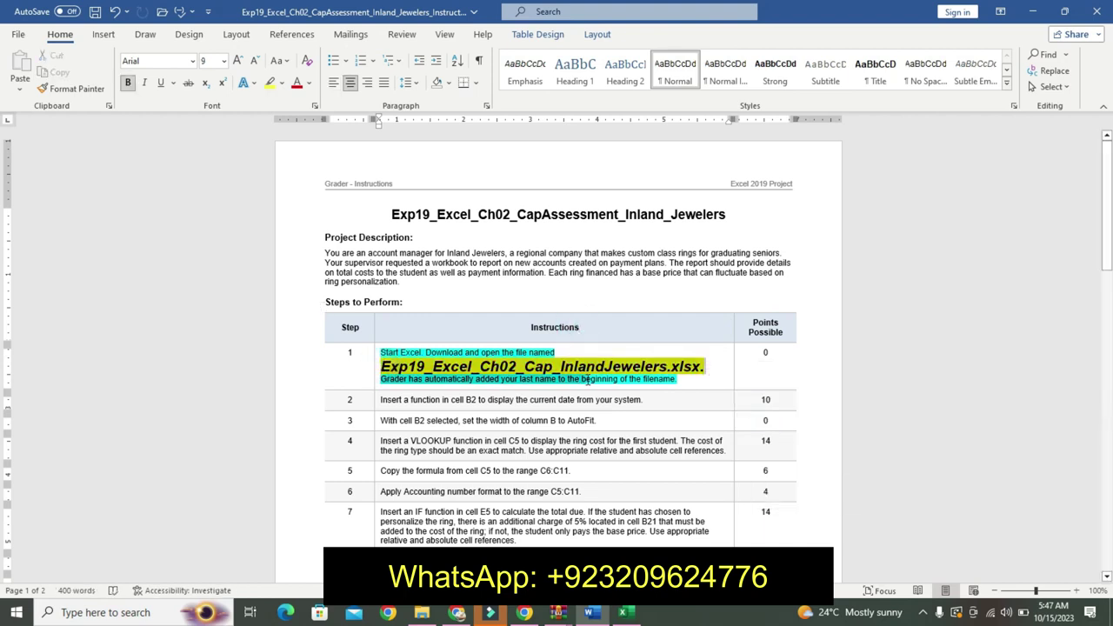
{"action": "left_click_drag", "start_coordinate": [588, 380], "coordinate": [701, 381]}
{"action": "left_click", "coordinate": [469, 372], "text": "shift"}
{"action": "left_click", "coordinate": [470, 370]}
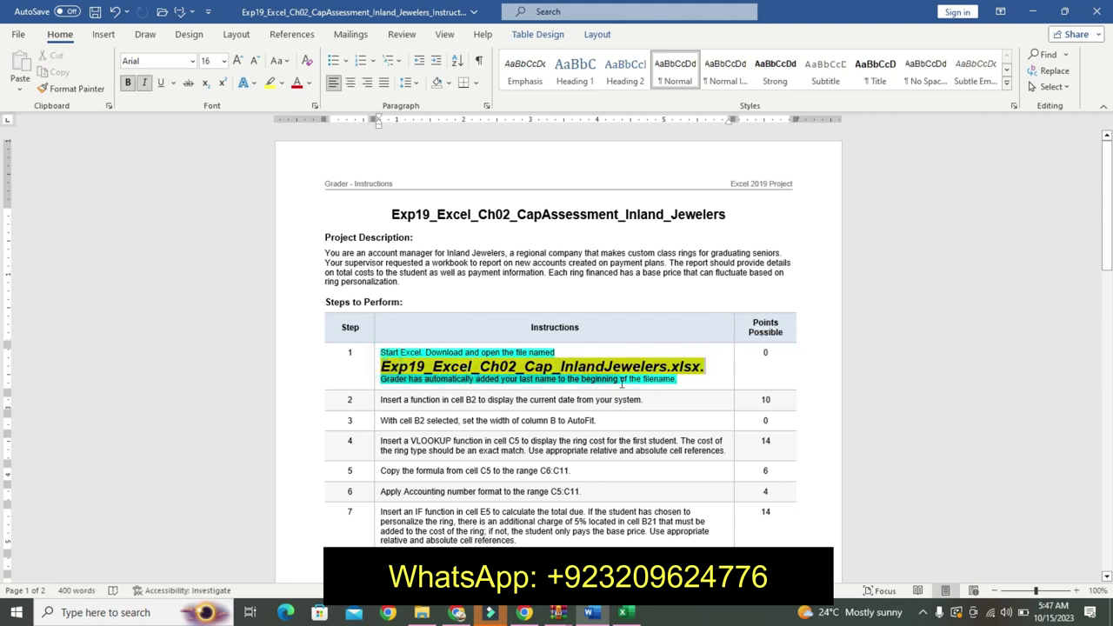
{"action": "left_click_drag", "start_coordinate": [731, 369], "coordinate": [716, 368]}
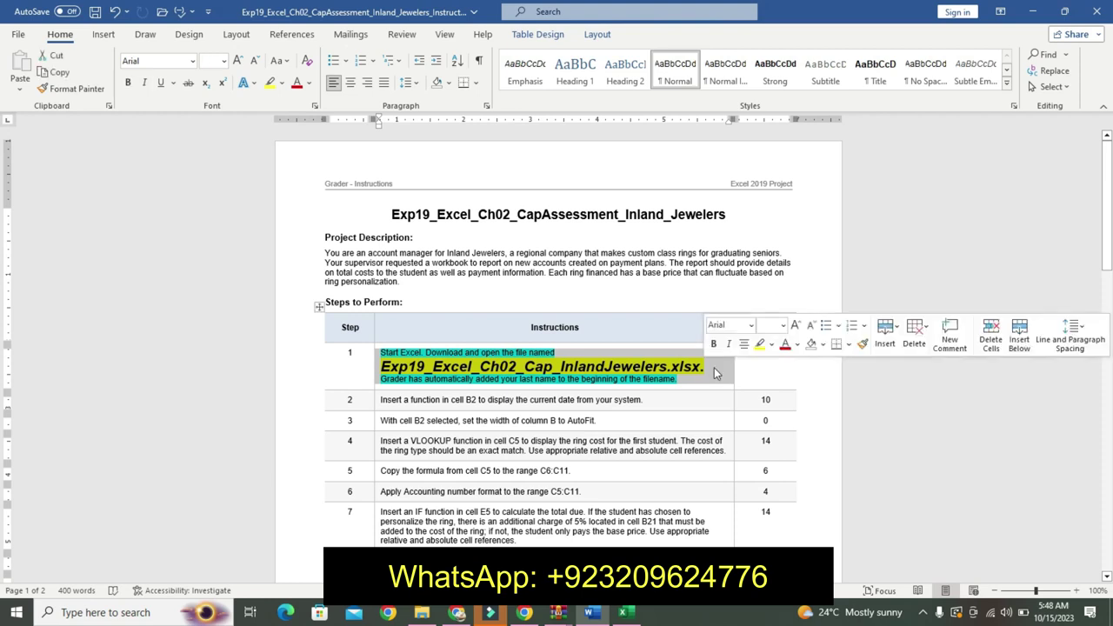
{"action": "left_click", "coordinate": [546, 353]}
{"action": "left_click_drag", "start_coordinate": [381, 361], "coordinate": [676, 380]}
{"action": "double_click", "coordinate": [710, 370]}
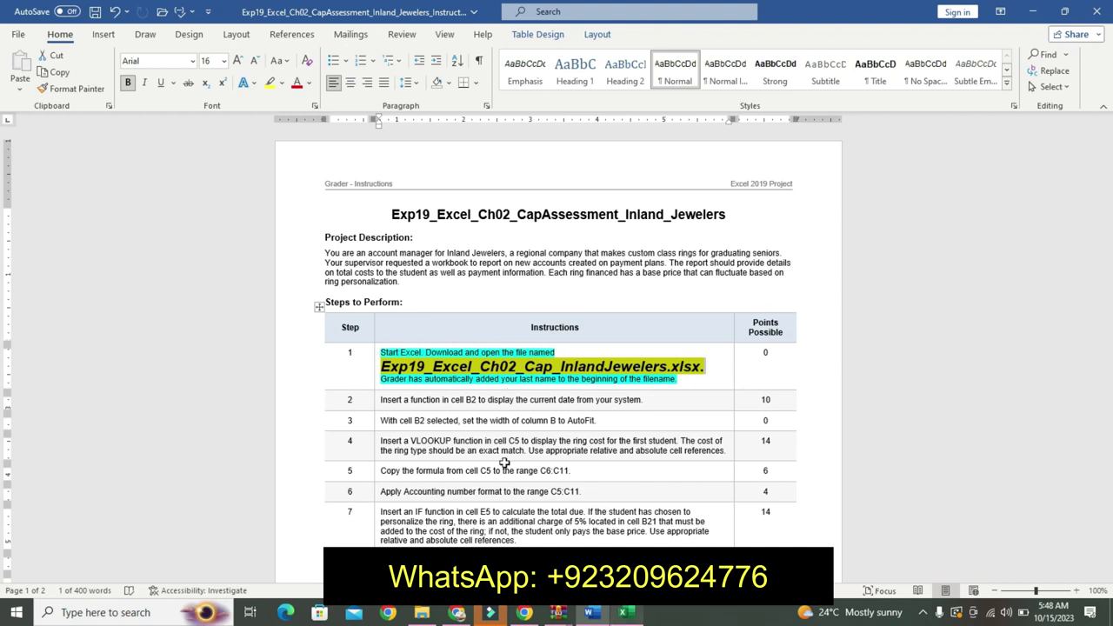
- Switch to the Inland Jewelers workbook in Excel and look over the ClassRing worksheet
{"action": "key", "text": "alt+Tab"}
{"action": "left_click", "coordinate": [265, 181]}
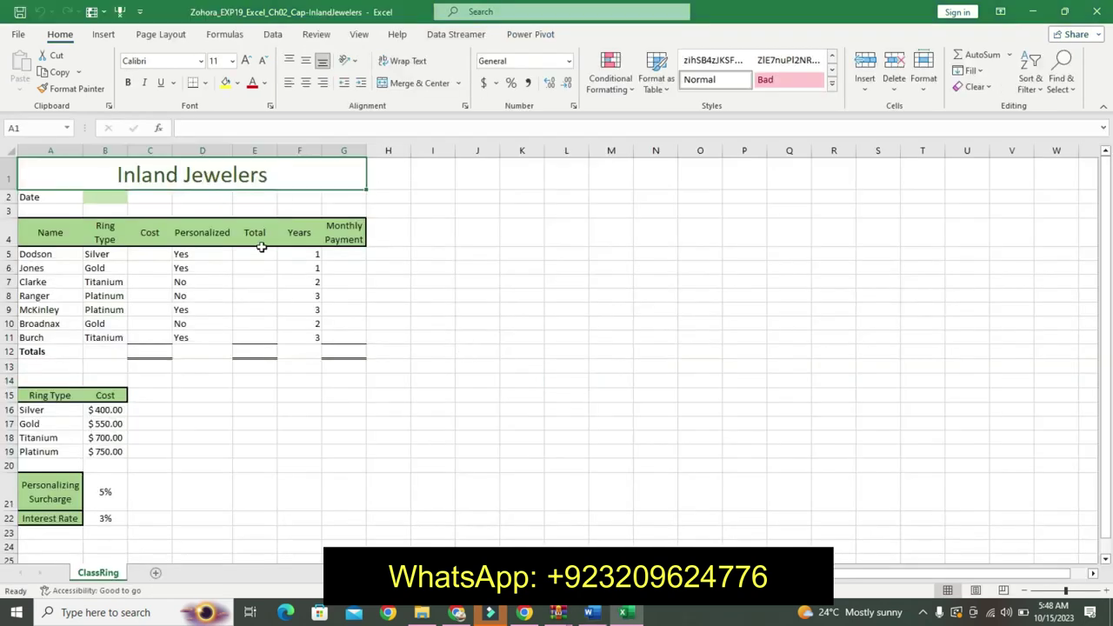
{"action": "left_click", "coordinate": [256, 270]}
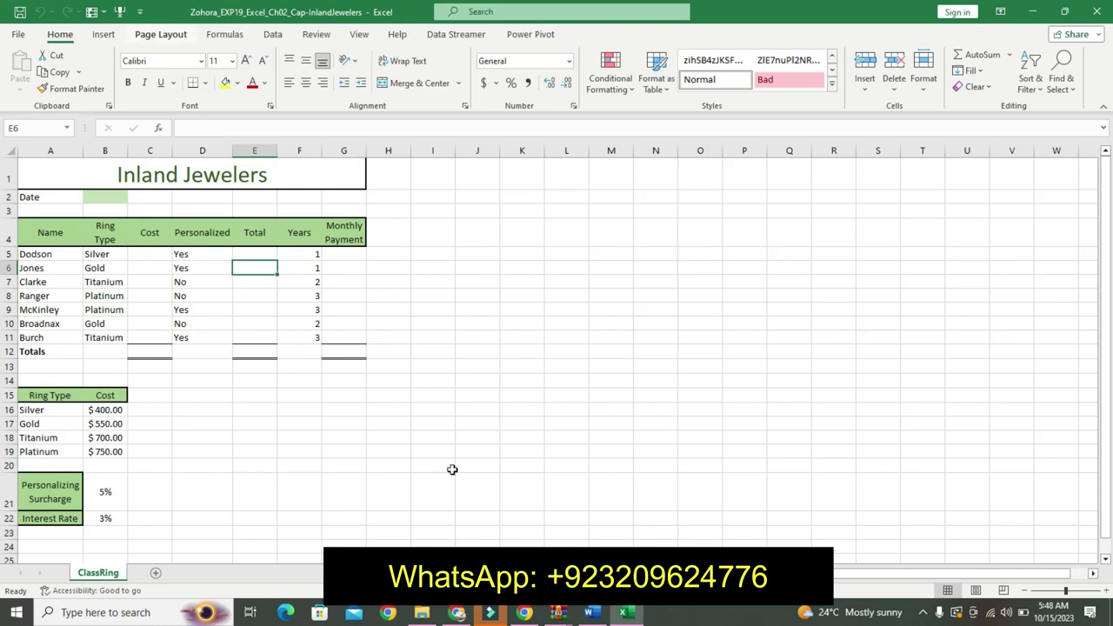
{"action": "left_click", "coordinate": [431, 449]}
- Return to the instructions in Word and undo the font formatting and highlighting of the step 1 instruction
{"action": "key", "text": "alt+Tab"}
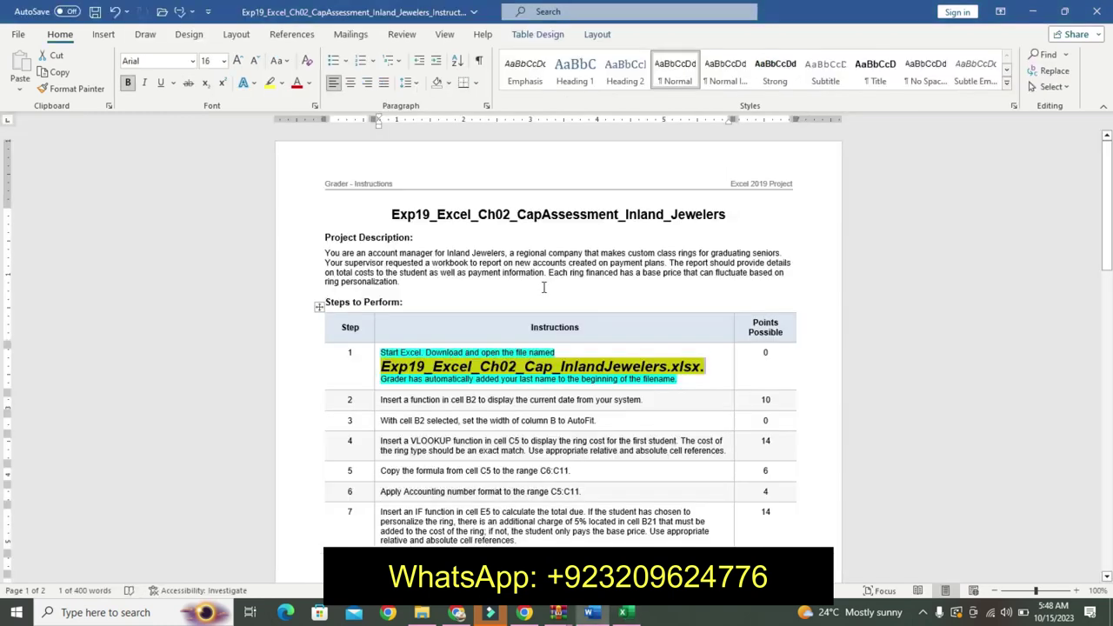
{"action": "key", "text": "ctrl+z"}
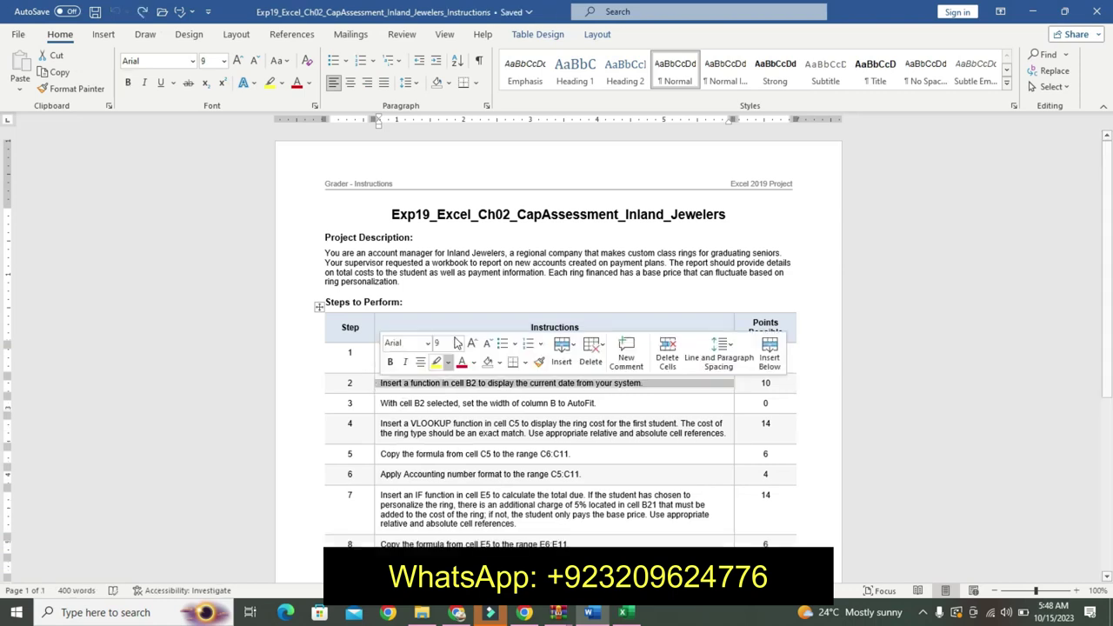
- Format the step 2 instruction about the current date as 12 pt bold with turquoise highlighting
{"action": "left_click", "coordinate": [459, 343]}
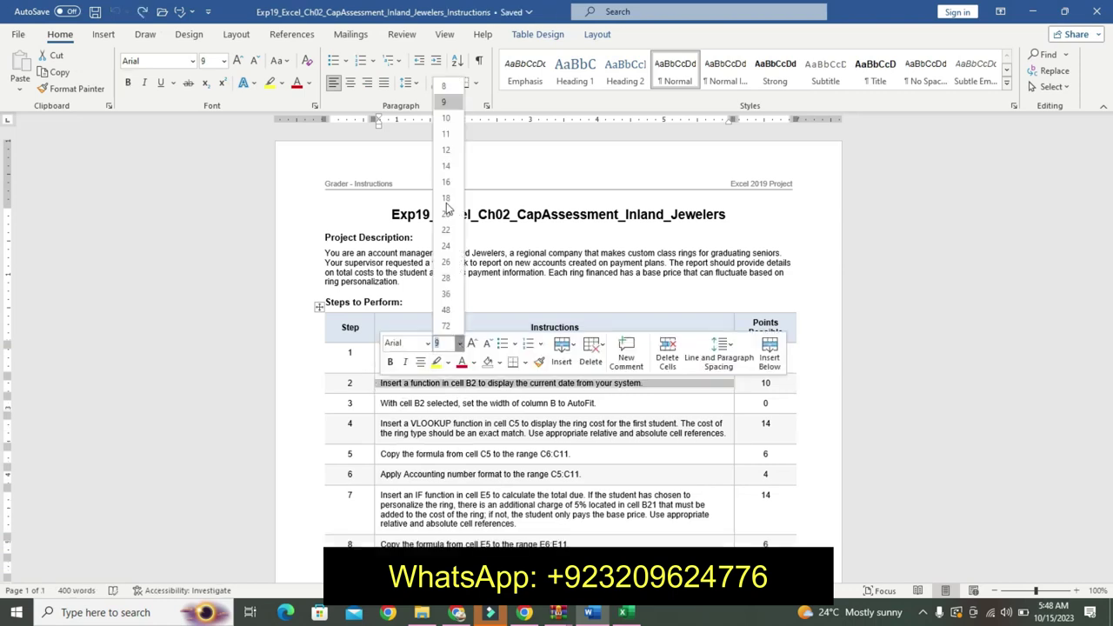
{"action": "left_click", "coordinate": [446, 150]}
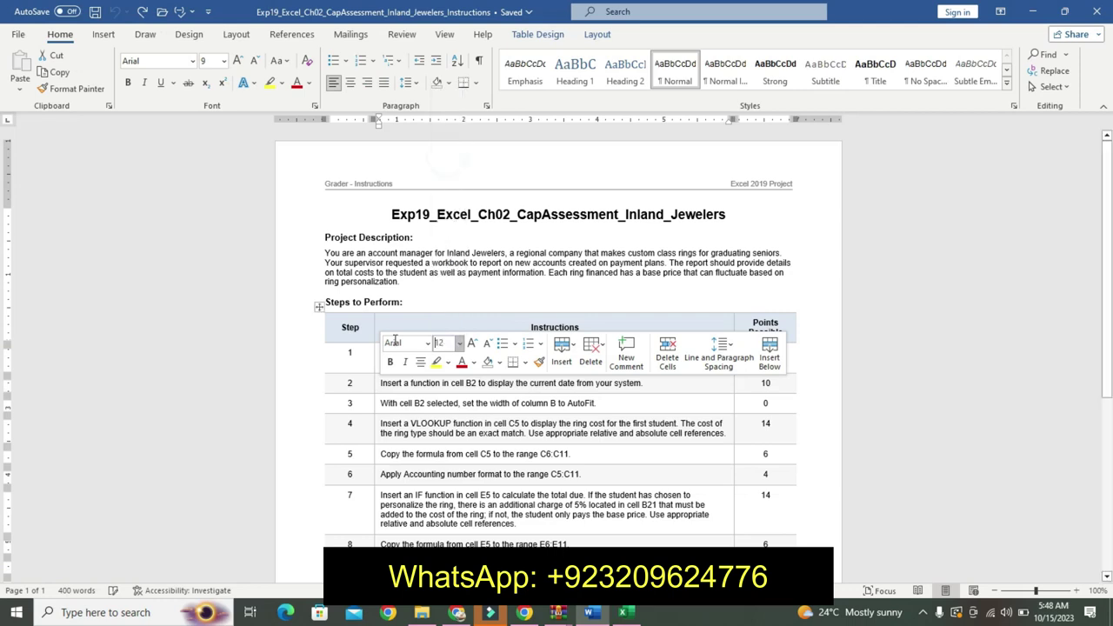
{"action": "left_click", "coordinate": [447, 362]}
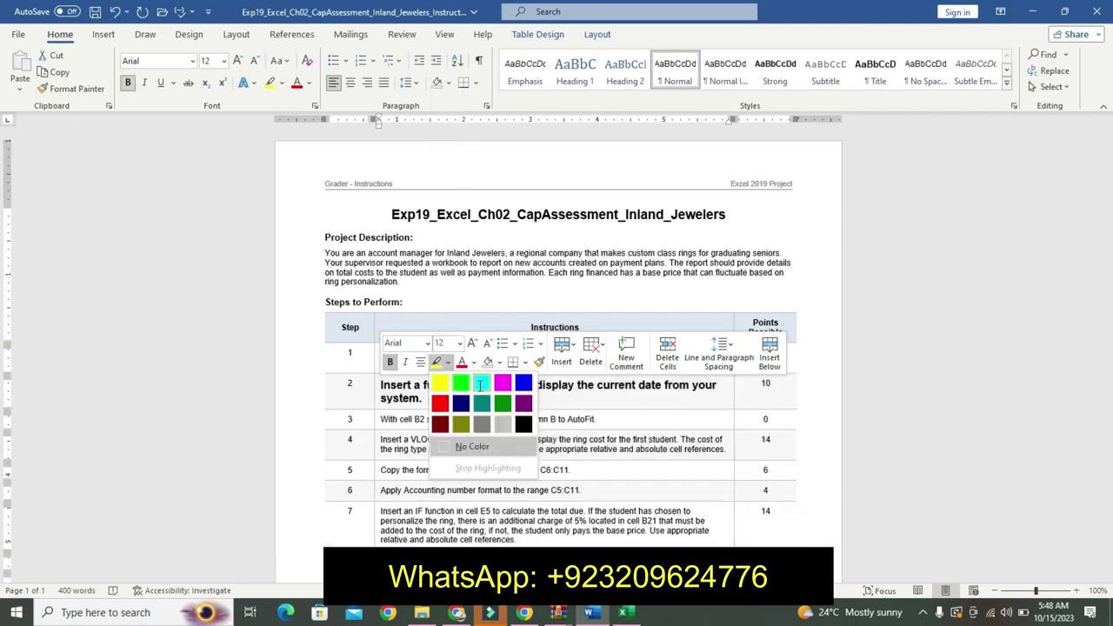
{"action": "left_click", "coordinate": [490, 381]}
{"action": "left_click", "coordinate": [447, 386]}
{"action": "triple_click", "coordinate": [438, 405]}
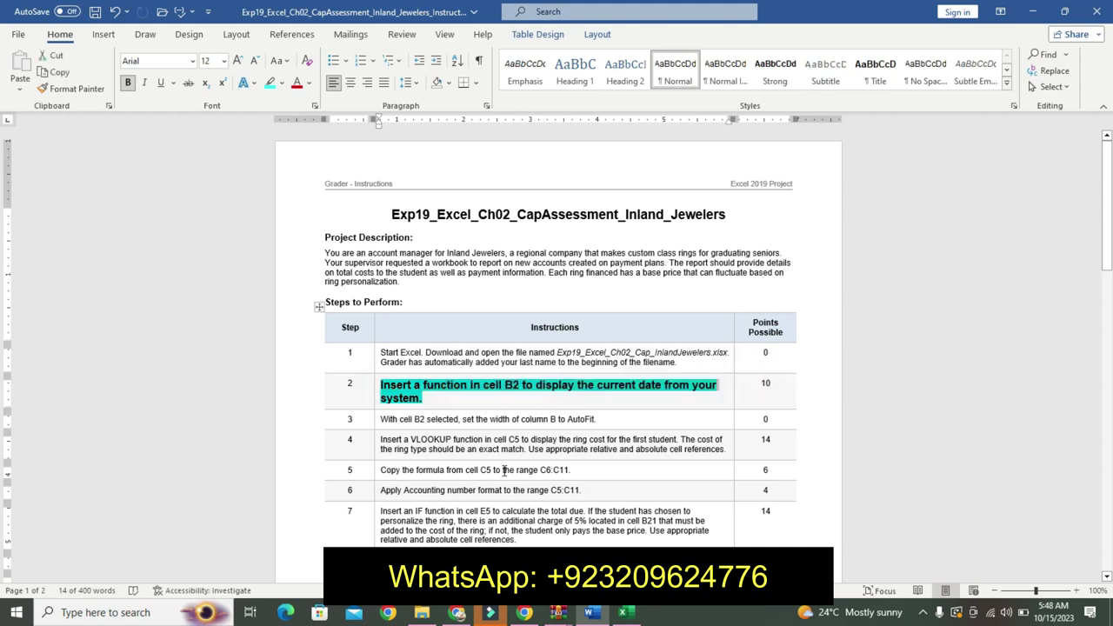
{"action": "left_click", "coordinate": [623, 612]}
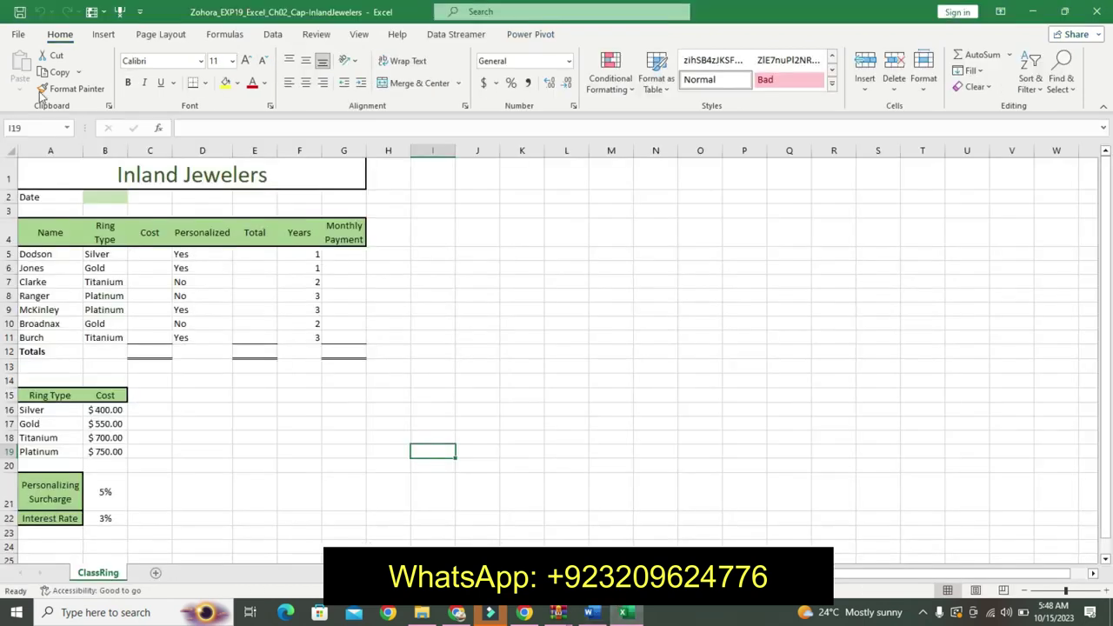
{"action": "left_click", "coordinate": [142, 254]}
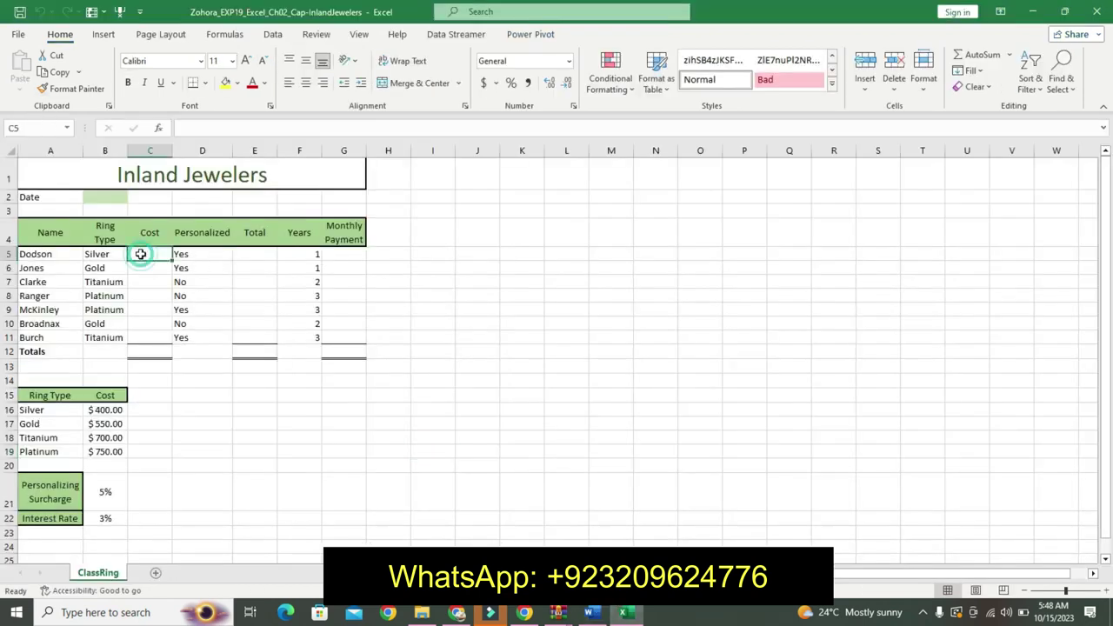
{"action": "left_click", "coordinate": [589, 614]}
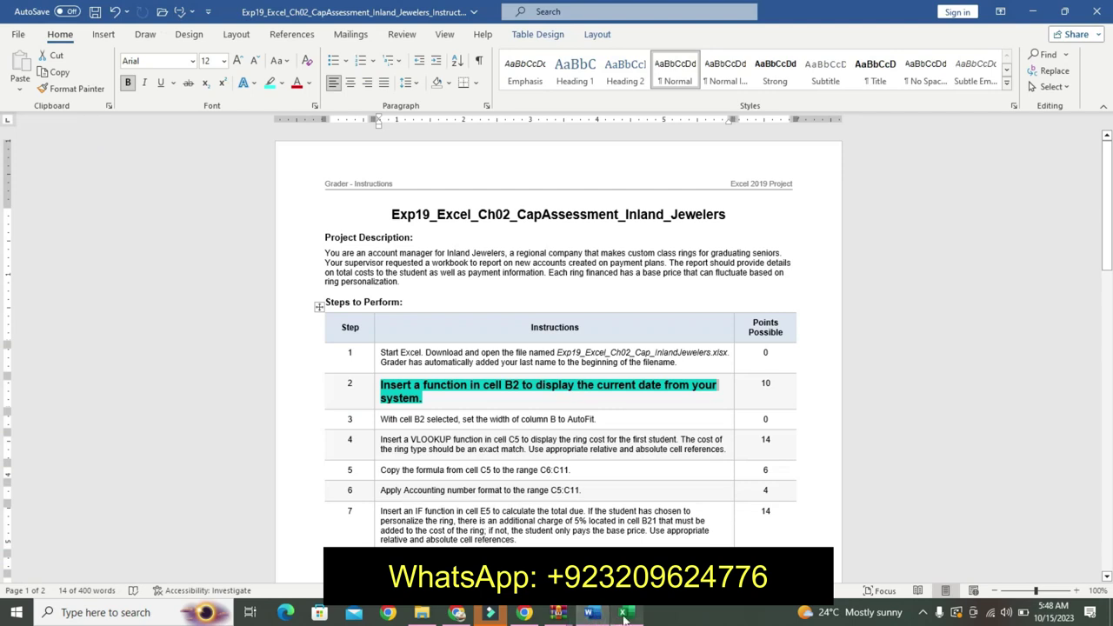
- Switch to the Excel workbook and enter the formula =TODAY() in cell B2
{"action": "left_click", "coordinate": [623, 613]}
{"action": "left_click", "coordinate": [105, 196]}
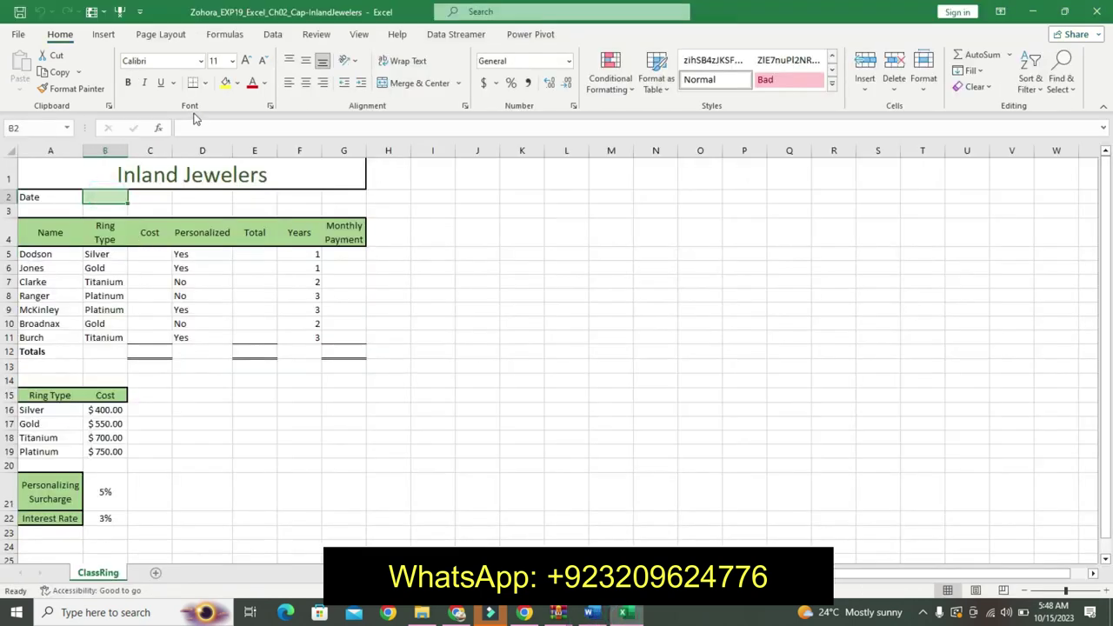
{"action": "left_click", "coordinate": [198, 128]}
{"action": "type", "text": "="}
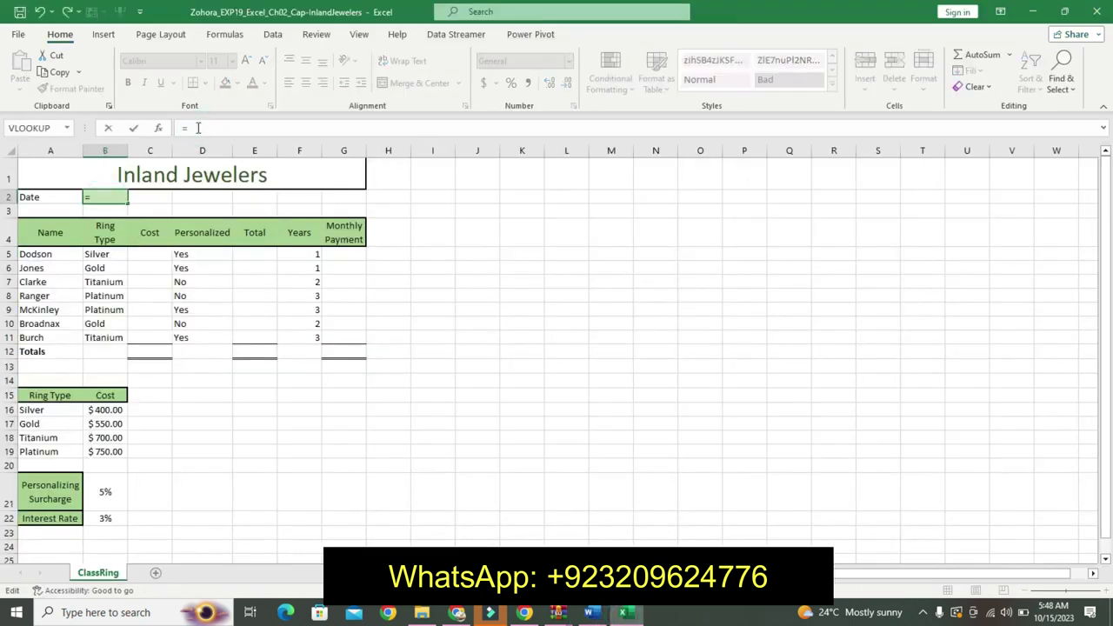
{"action": "type", "text": "TODA"}
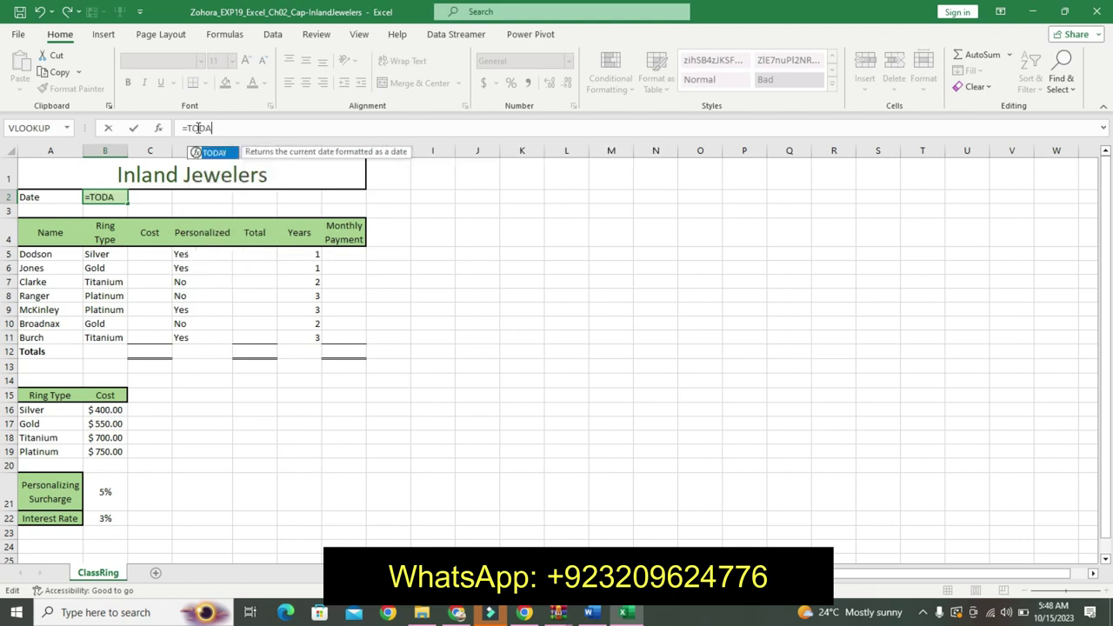
{"action": "type", "text": "Y"}
{"action": "double_click", "coordinate": [216, 153]}
{"action": "type", "text": ")"}
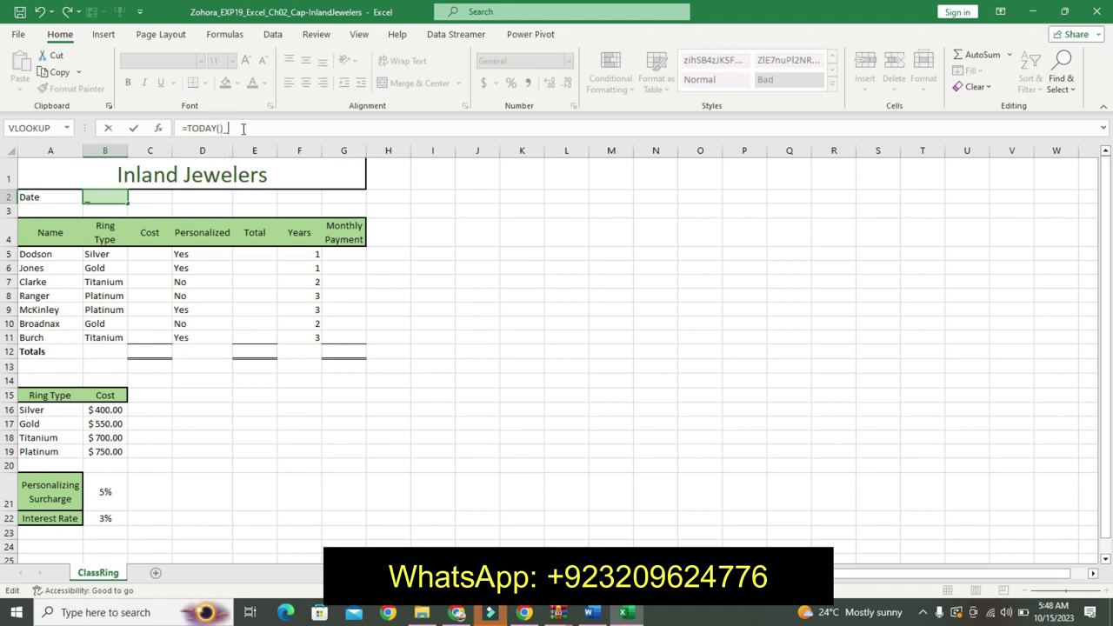
{"action": "key", "text": "Return"}
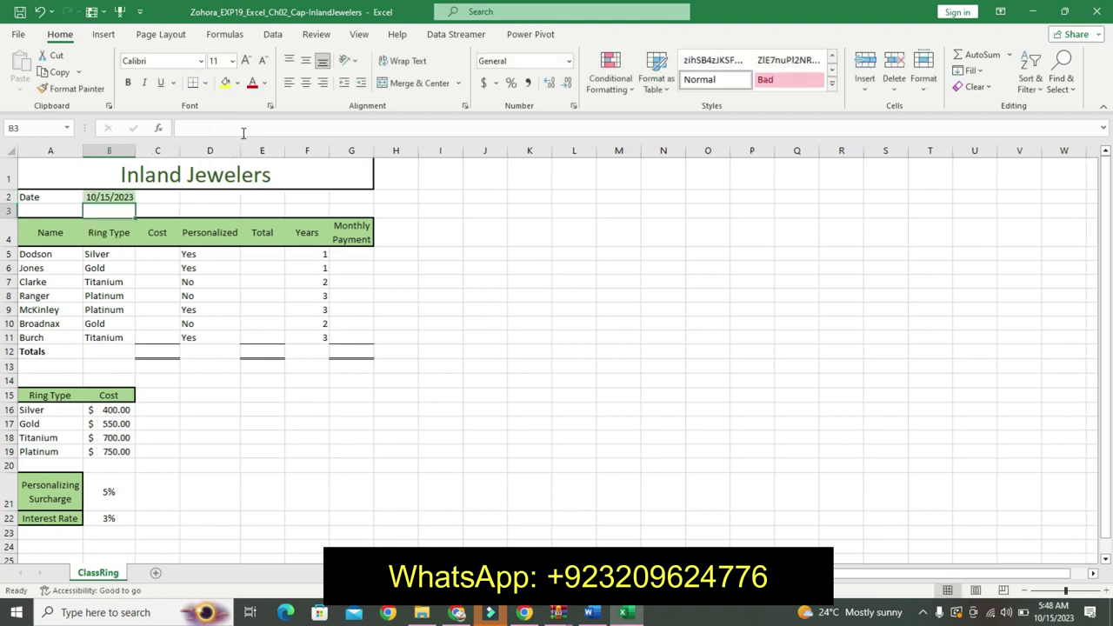
- Return to the Word instructions and undo the size, bold and highlight formatting of the step 2 instruction
{"action": "left_click", "coordinate": [591, 613]}
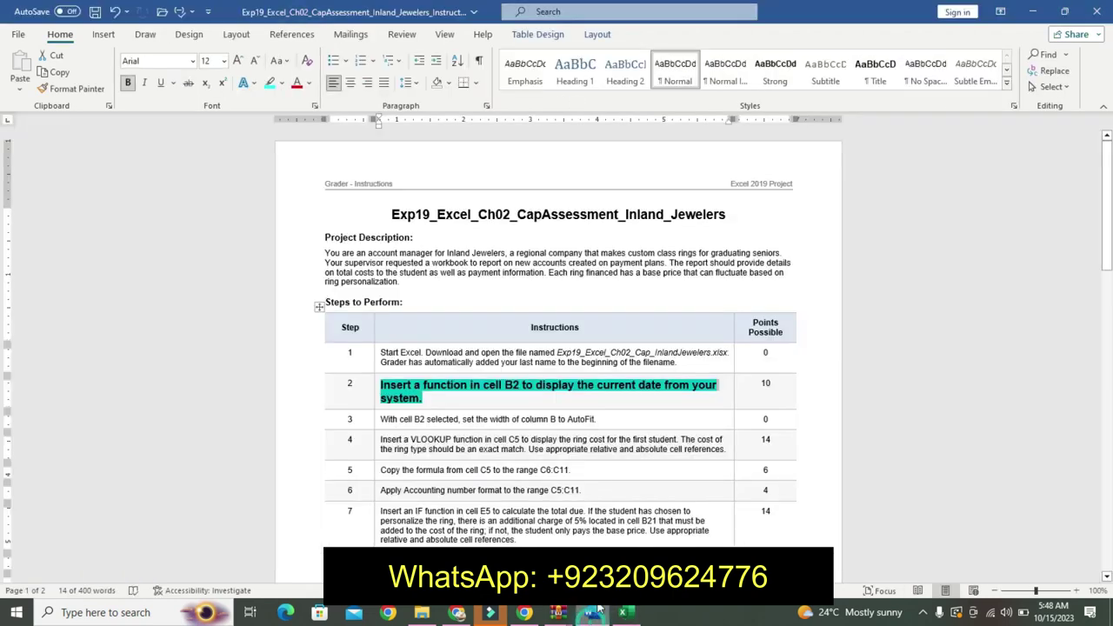
{"action": "key", "text": "ctrl+z"}
{"action": "key", "text": "ctrl+z"}
{"action": "key", "text": "ctrl+z"}
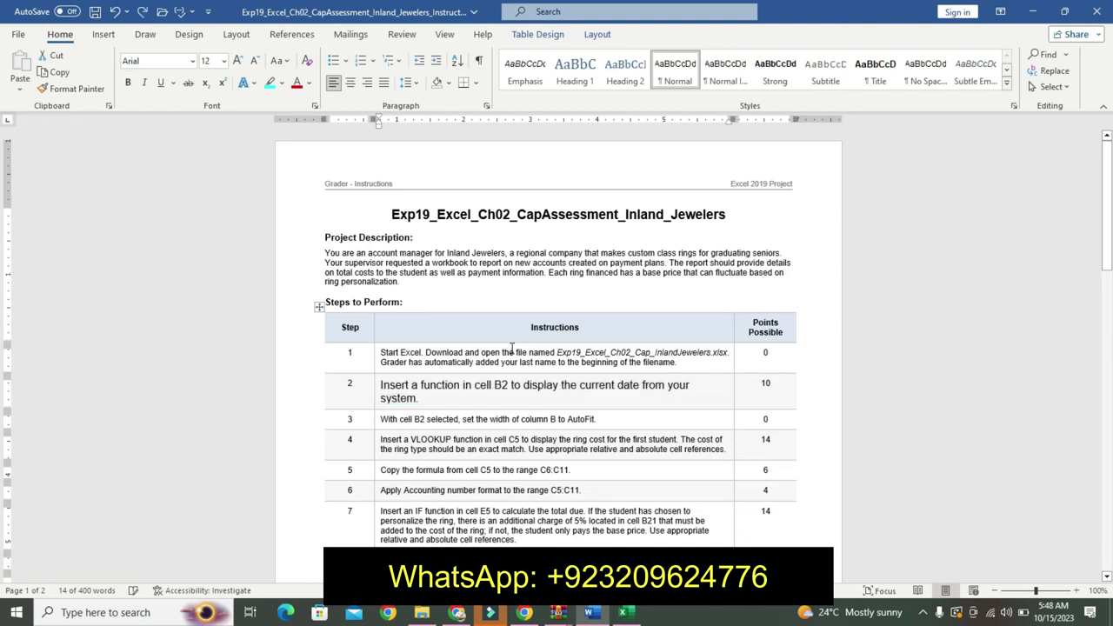
- Format the step 3 instruction about AutoFit as 14 pt bold with turquoise highlighting
{"action": "left_click", "coordinate": [376, 407]}
{"action": "left_click", "coordinate": [457, 363]}
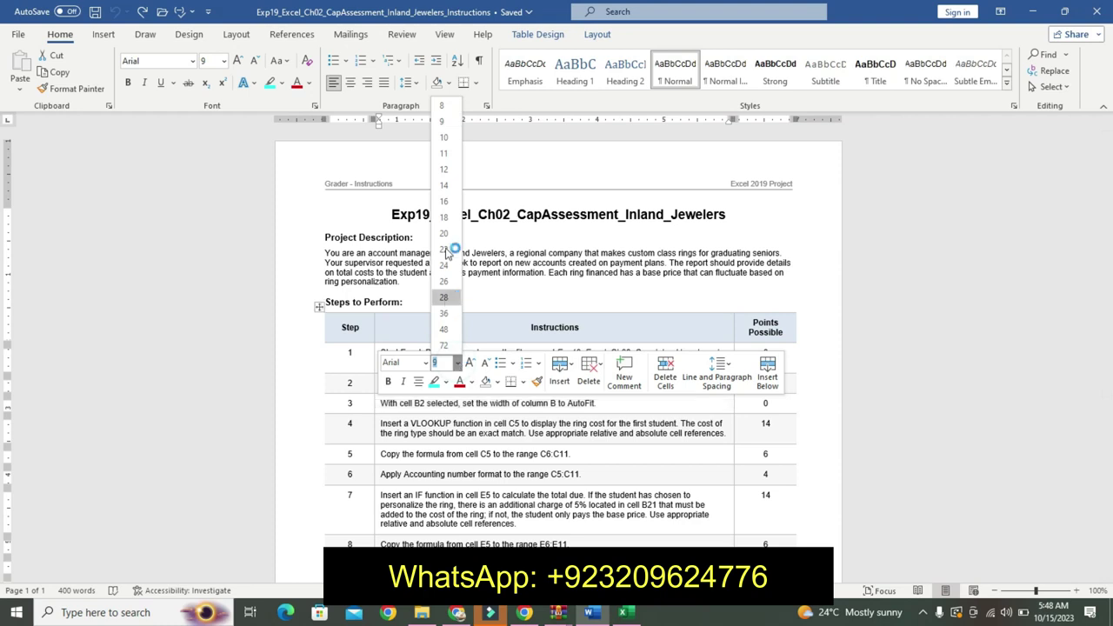
{"action": "left_click", "coordinate": [444, 185]}
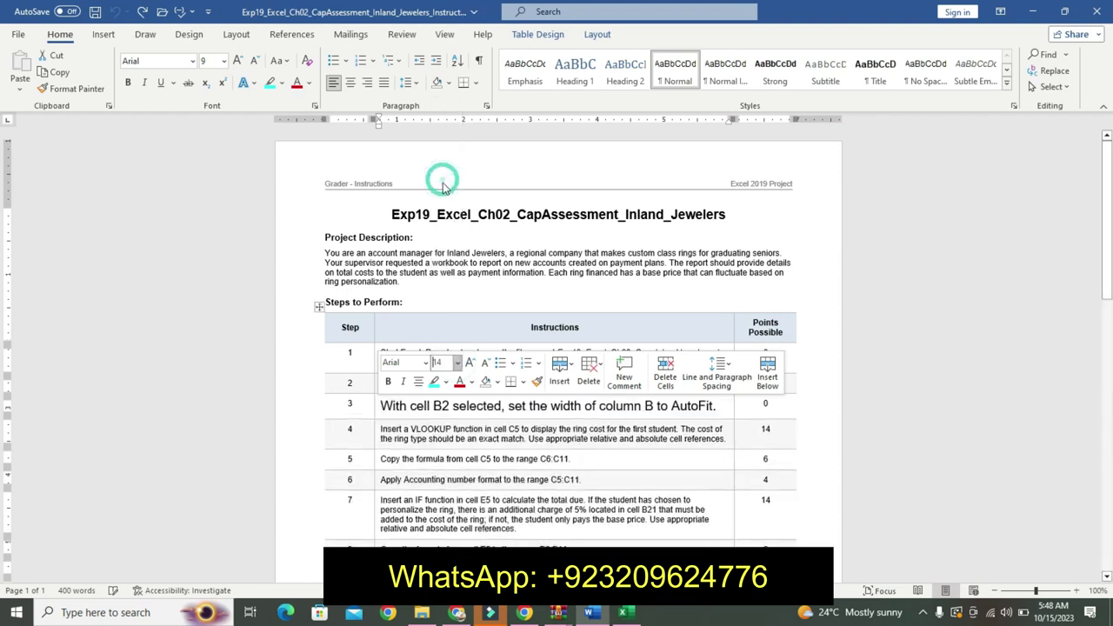
{"action": "left_click", "coordinate": [388, 381]}
{"action": "left_click", "coordinate": [434, 381]}
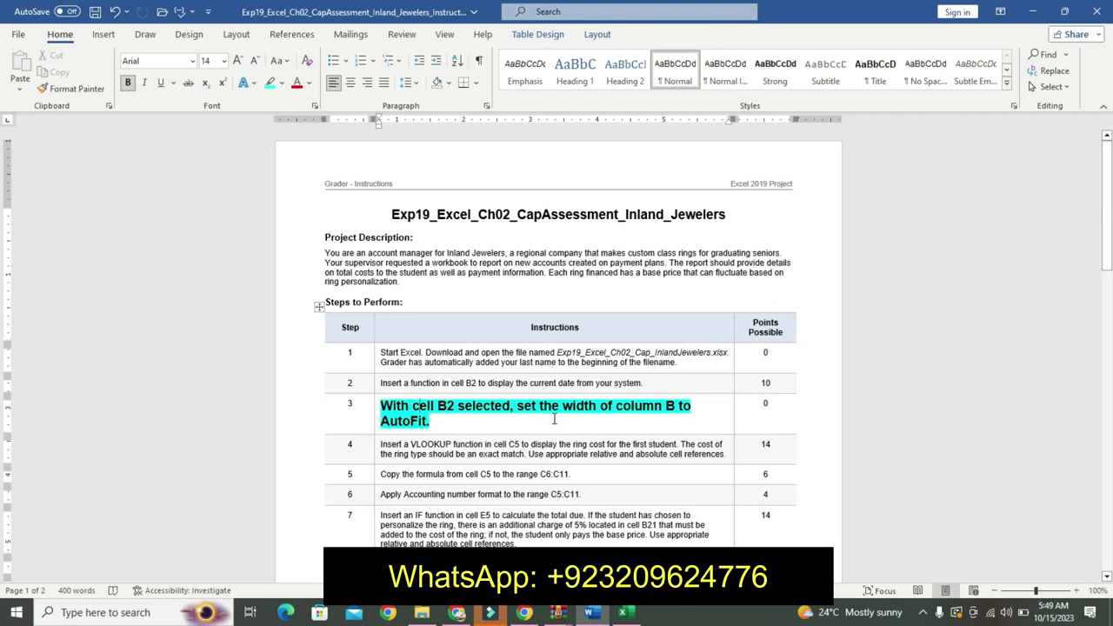
- Switch to the Excel workbook and AutoFit the width of column B with cell B2 selected
{"action": "key", "text": "alt+Tab"}
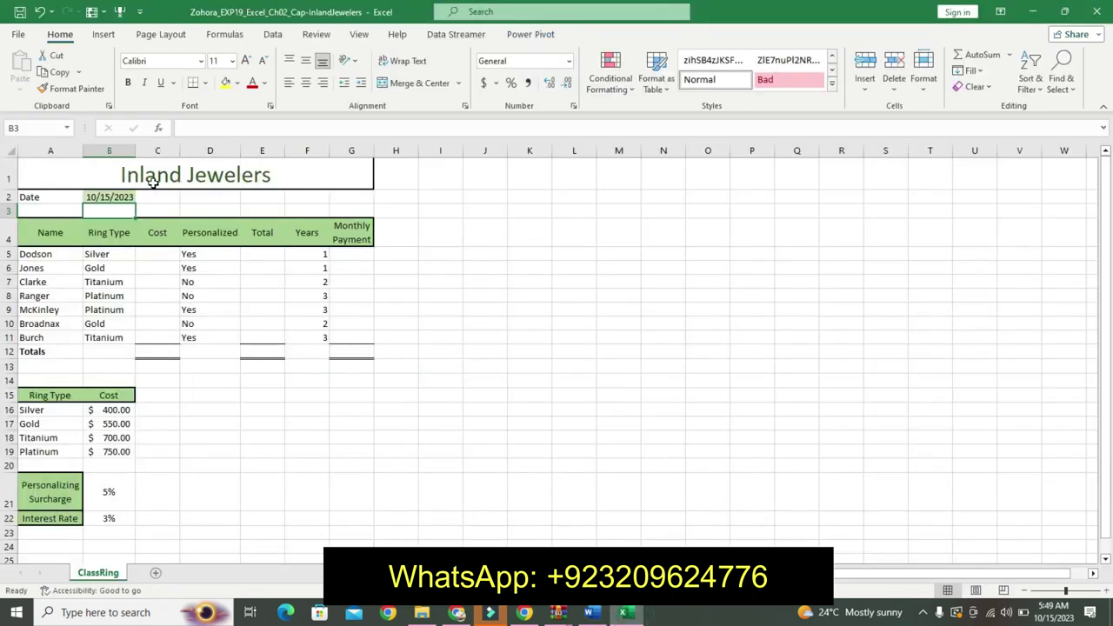
{"action": "left_click", "coordinate": [124, 194]}
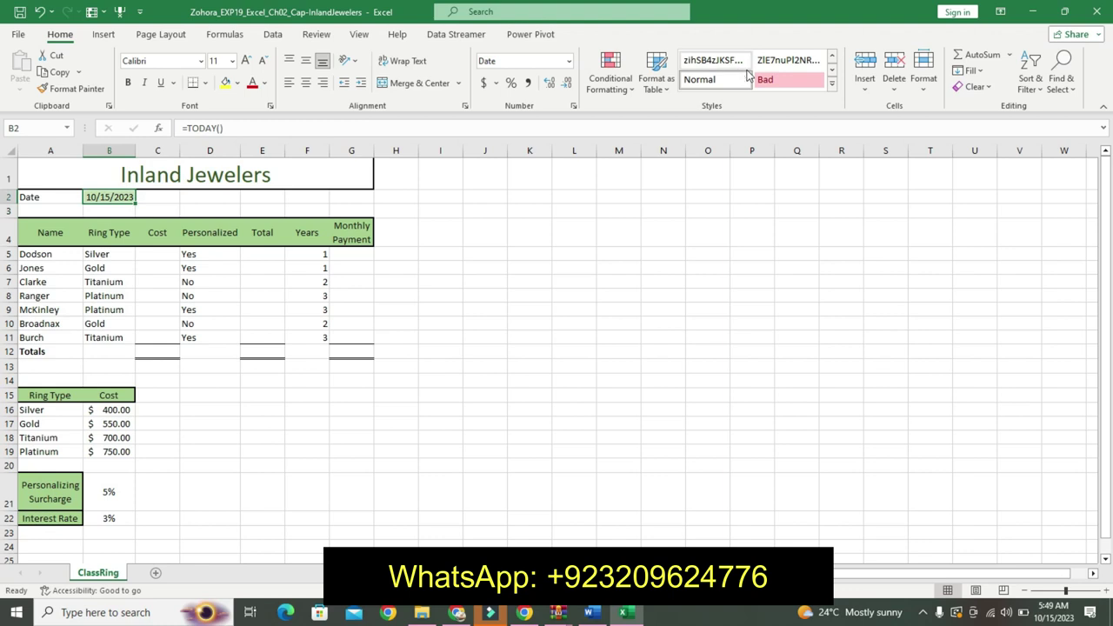
{"action": "left_click", "coordinate": [932, 83]}
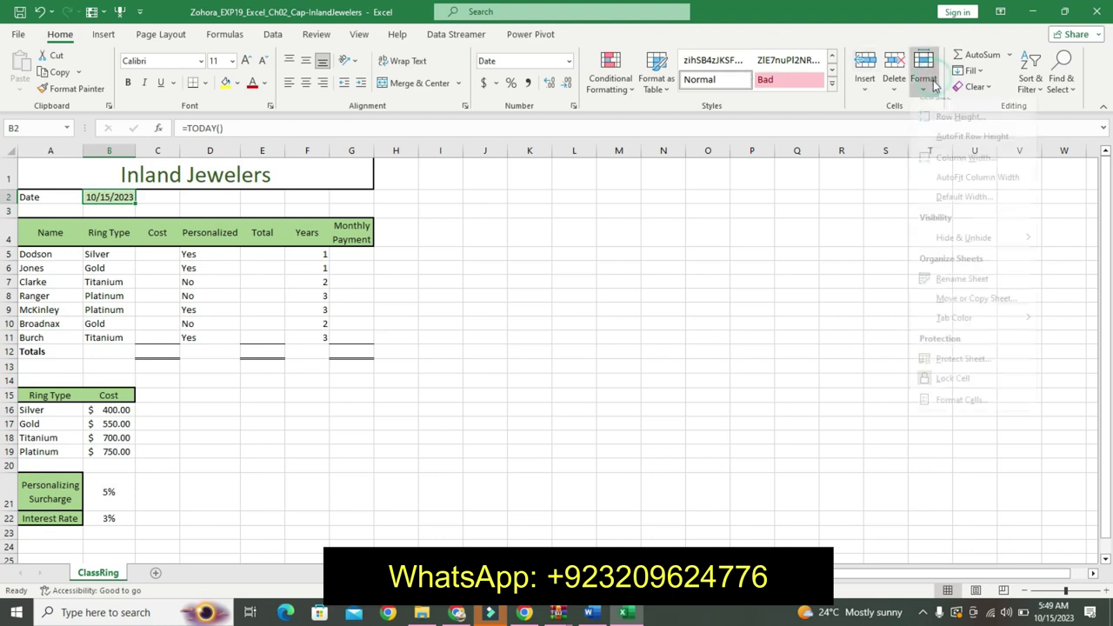
{"action": "left_click", "coordinate": [977, 186]}
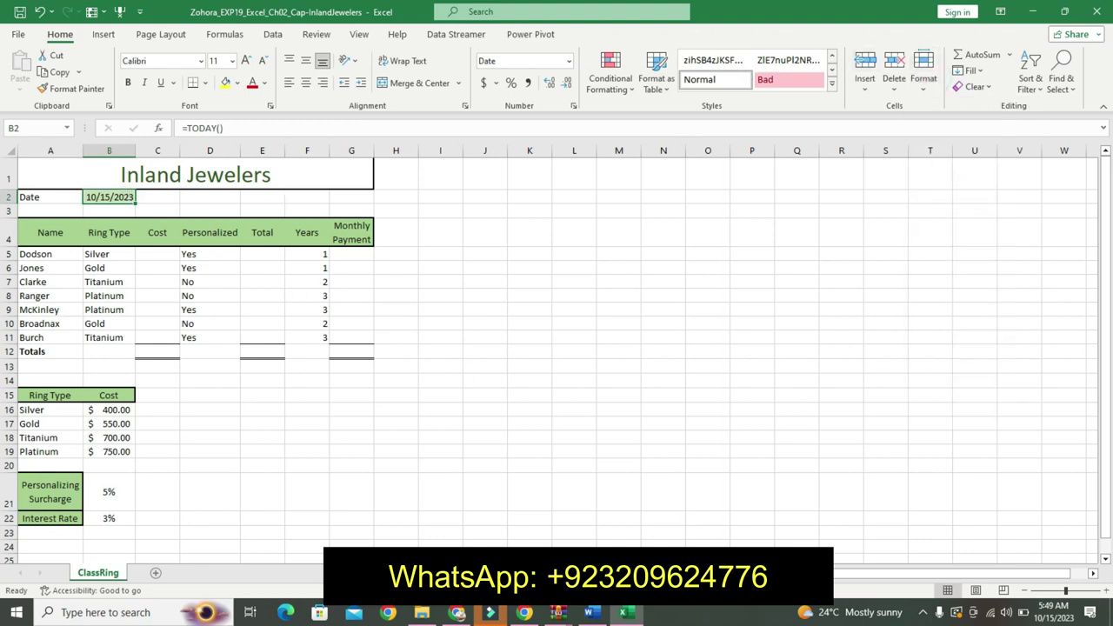
- Switch to the Word instructions and undo the size, bold and highlight formatting of the step 3 instruction
{"action": "left_click", "coordinate": [591, 612]}
{"action": "key", "text": "ctrl+z"}
{"action": "key", "text": "ctrl+z"}
{"action": "key", "text": "ctrl+z"}
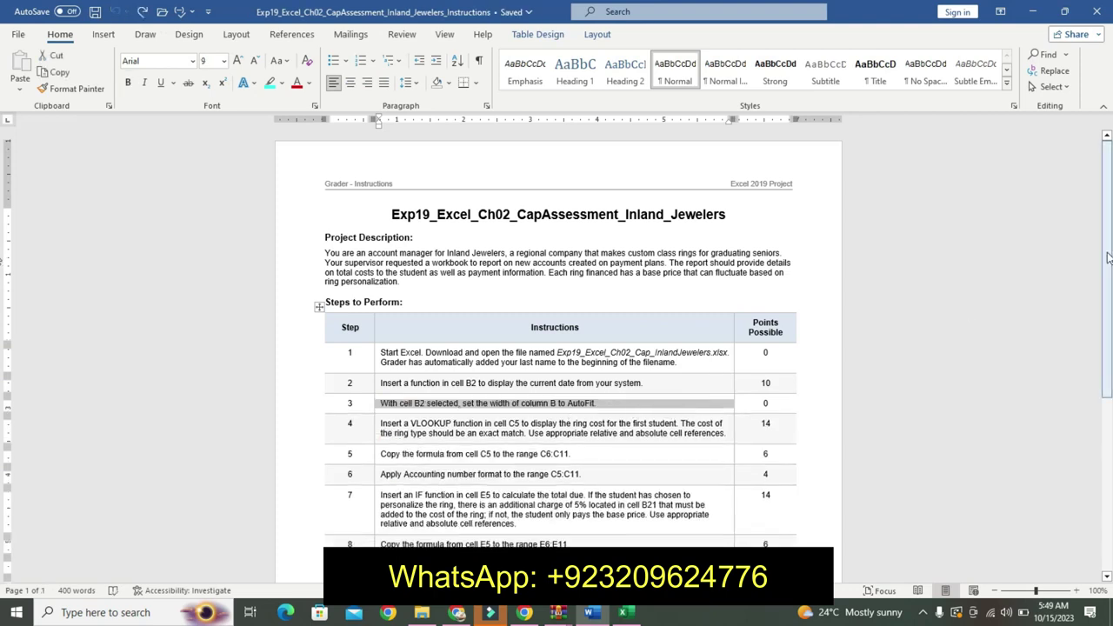
- Format the step 4 instruction about the VLOOKUP function as 12 pt bold with turquoise highlighting
{"action": "left_click_drag", "start_coordinate": [1111, 259], "coordinate": [1103, 357]}
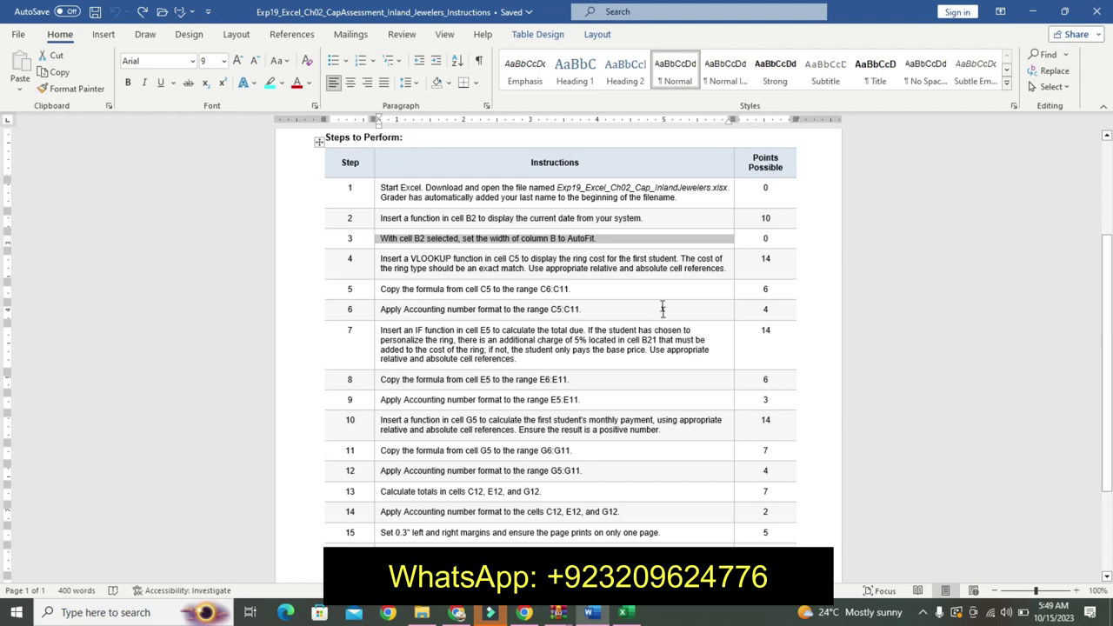
{"action": "left_click", "coordinate": [376, 272]}
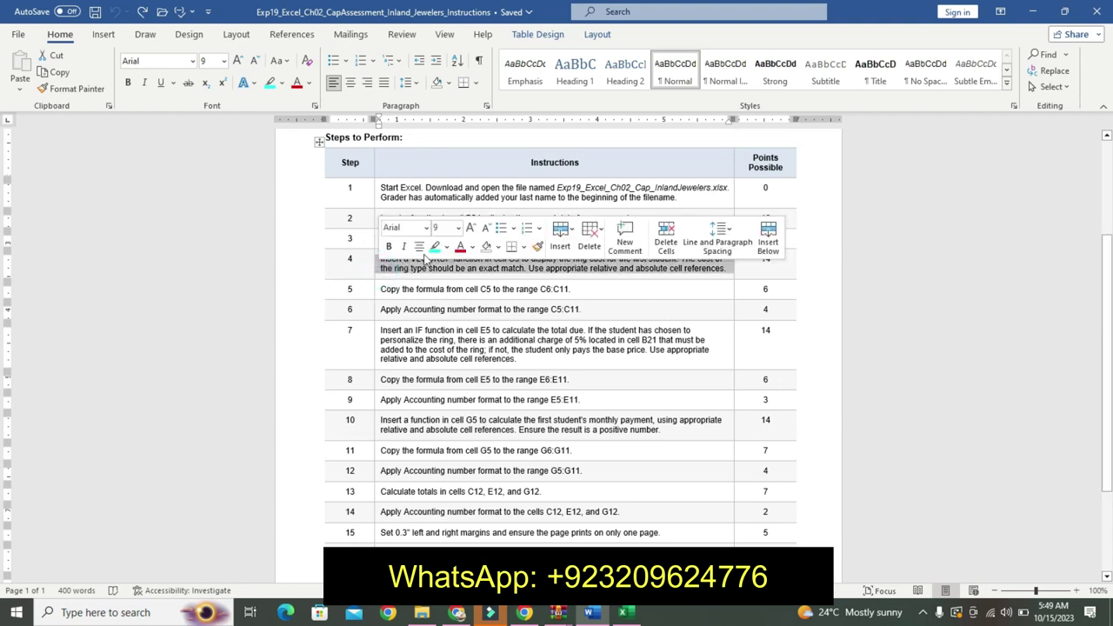
{"action": "left_click", "coordinate": [458, 228]}
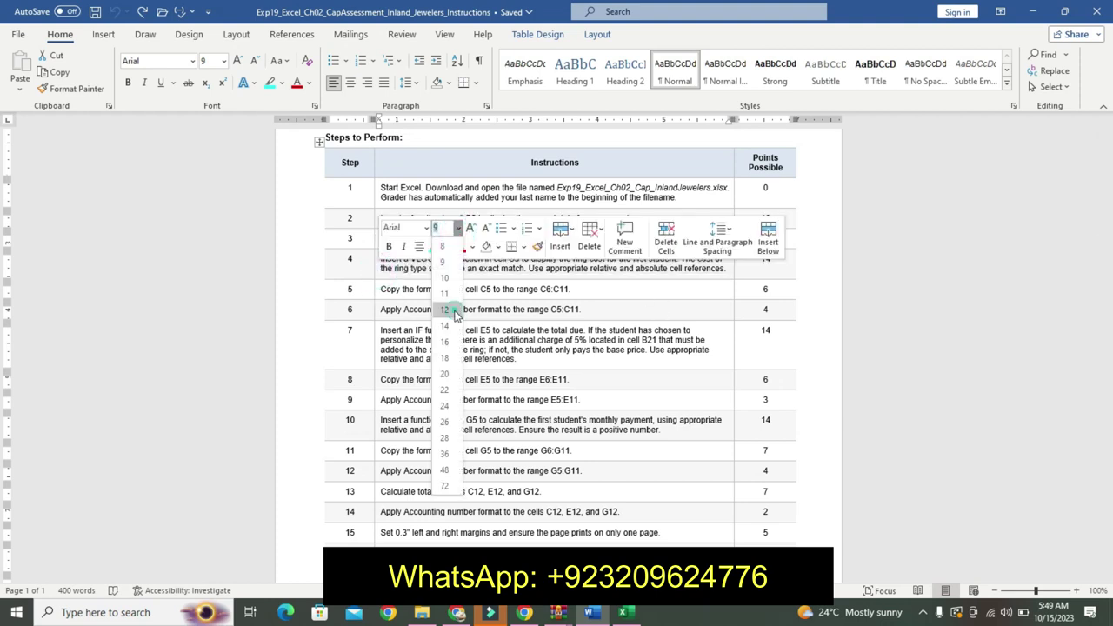
{"action": "left_click", "coordinate": [445, 310]}
{"action": "left_click", "coordinate": [389, 246]}
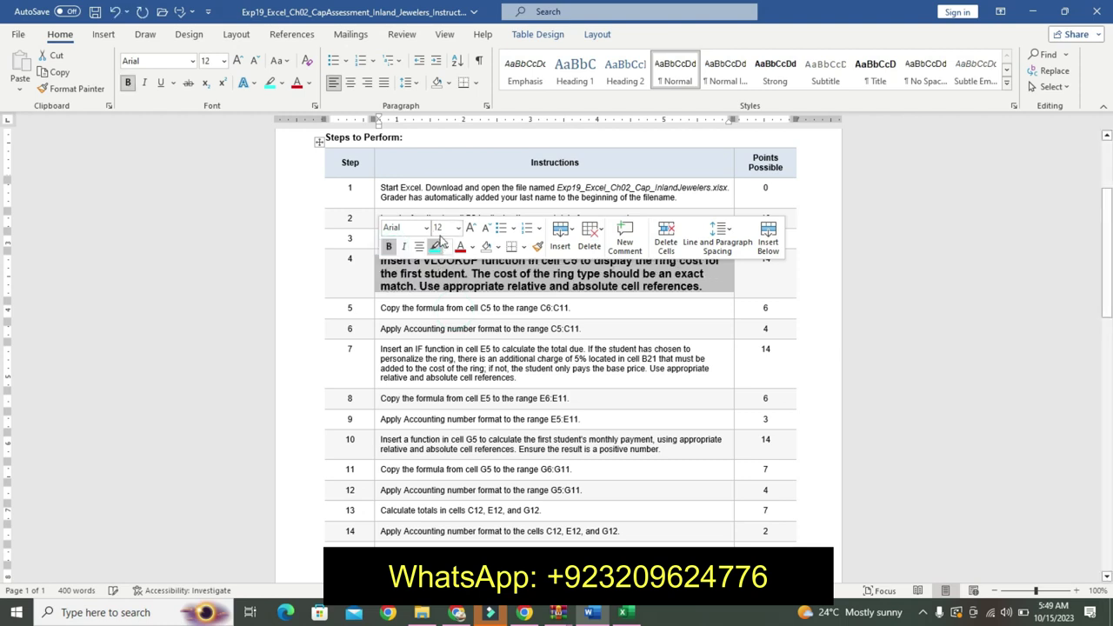
{"action": "left_click", "coordinate": [435, 246]}
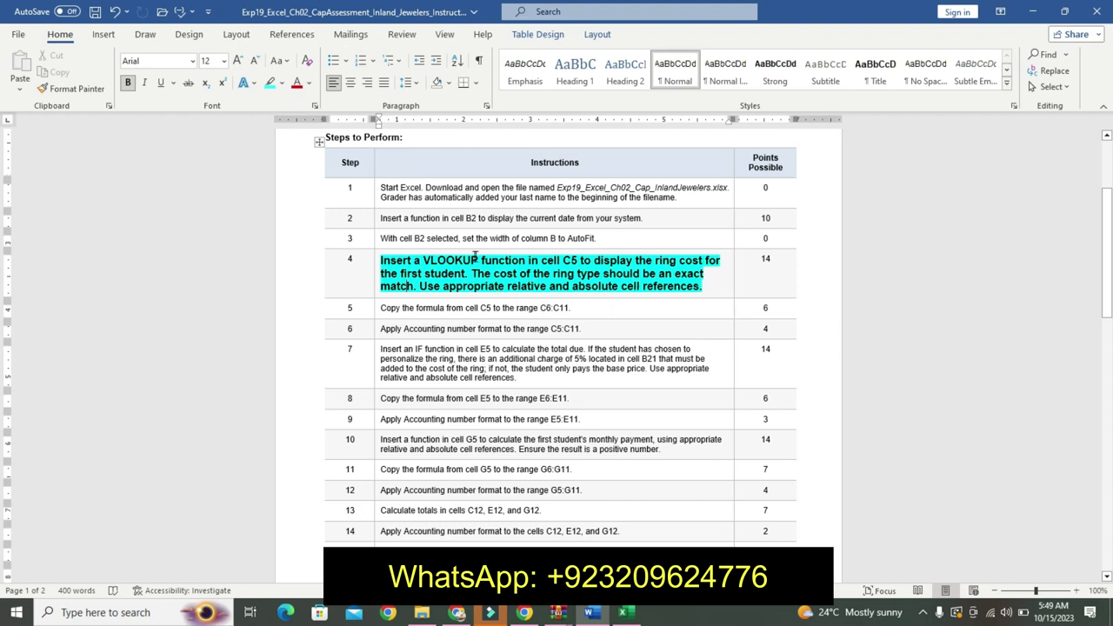
- Switch to the Excel workbook and enter the formula =VLOOKUP(B5,$A$16:$B$19,2,FALSE) in cell C5
{"action": "left_click", "coordinate": [623, 612]}
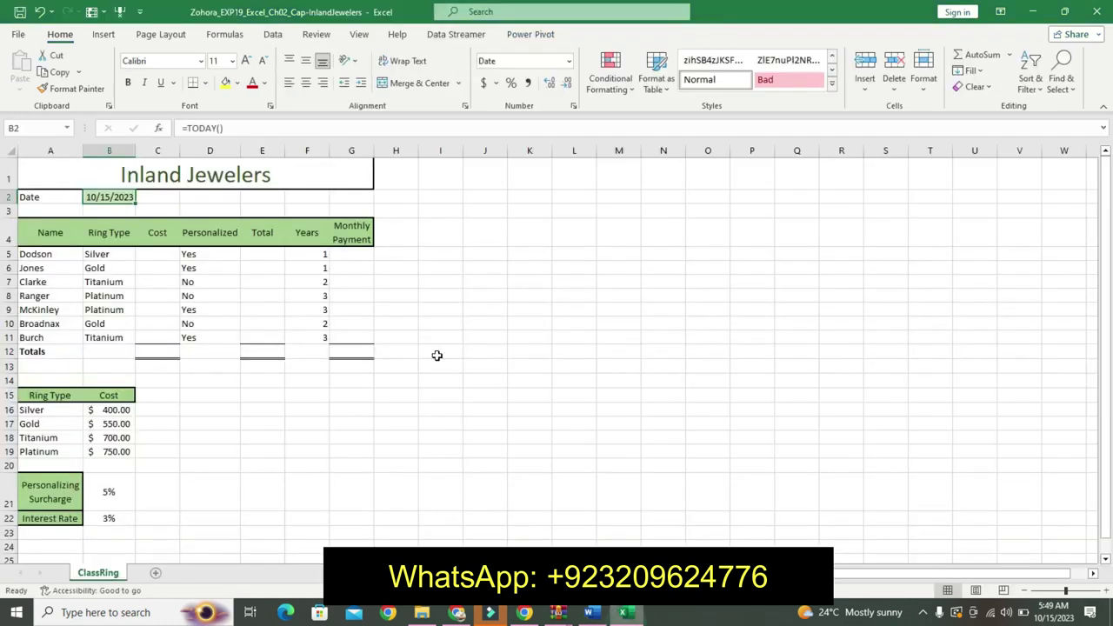
{"action": "left_click", "coordinate": [155, 254]}
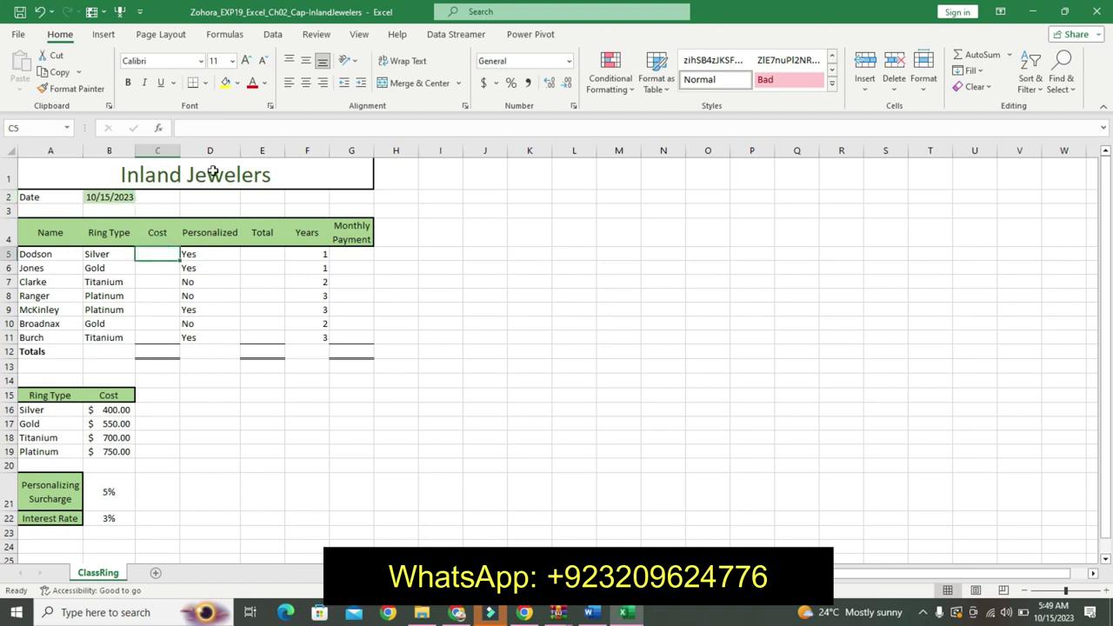
{"action": "left_click", "coordinate": [212, 126]}
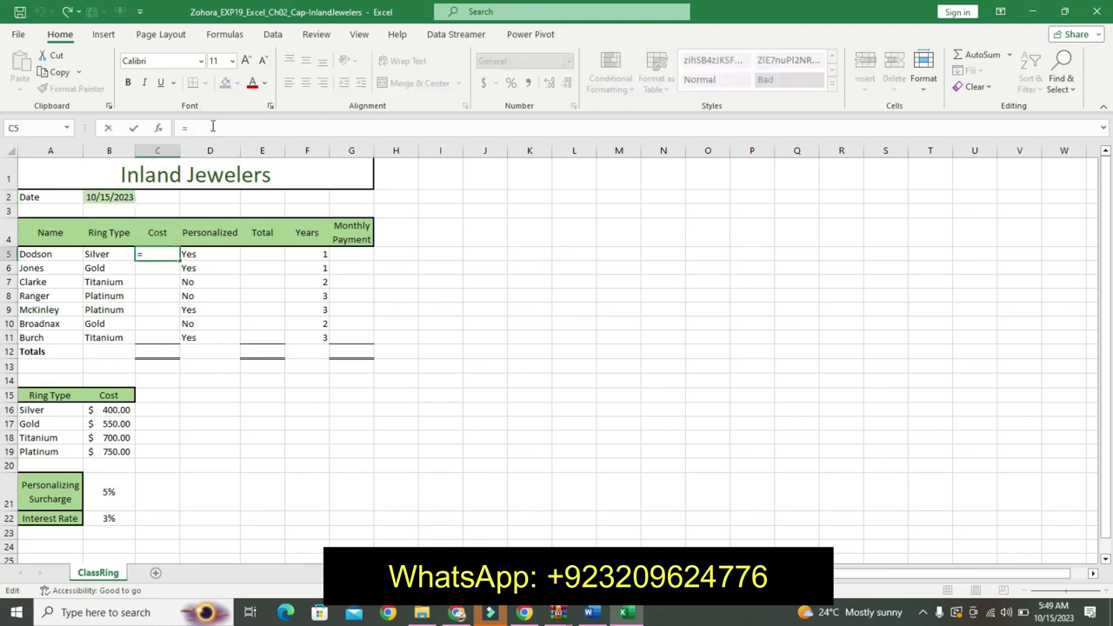
{"action": "type", "text": "=VLOOK"}
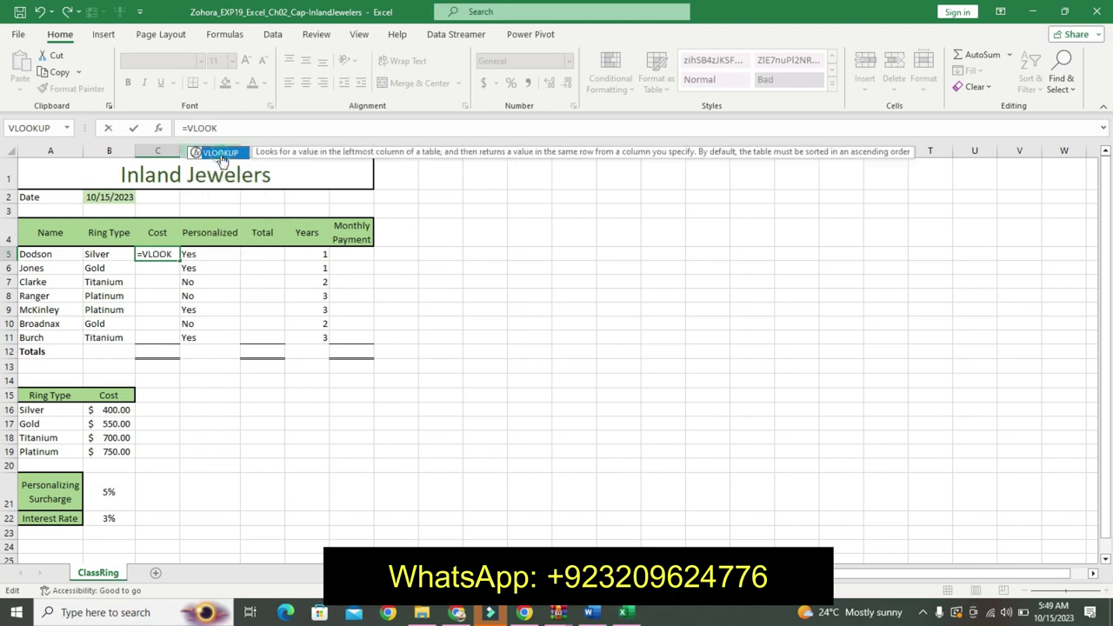
{"action": "double_click", "coordinate": [222, 154]}
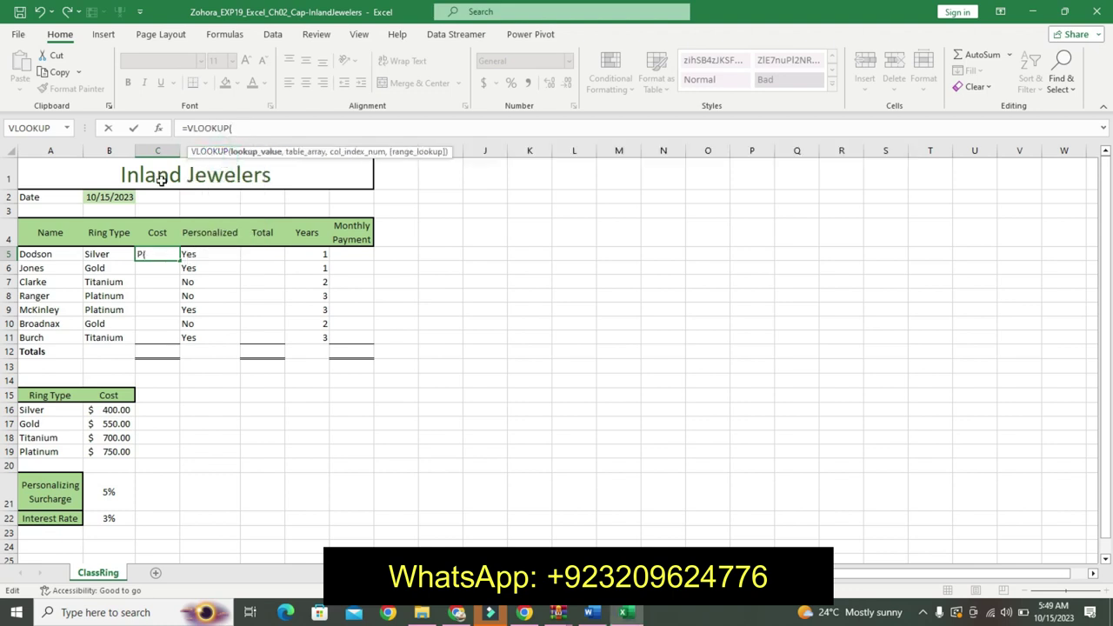
{"action": "left_click", "coordinate": [116, 251]}
{"action": "type", "text": ","}
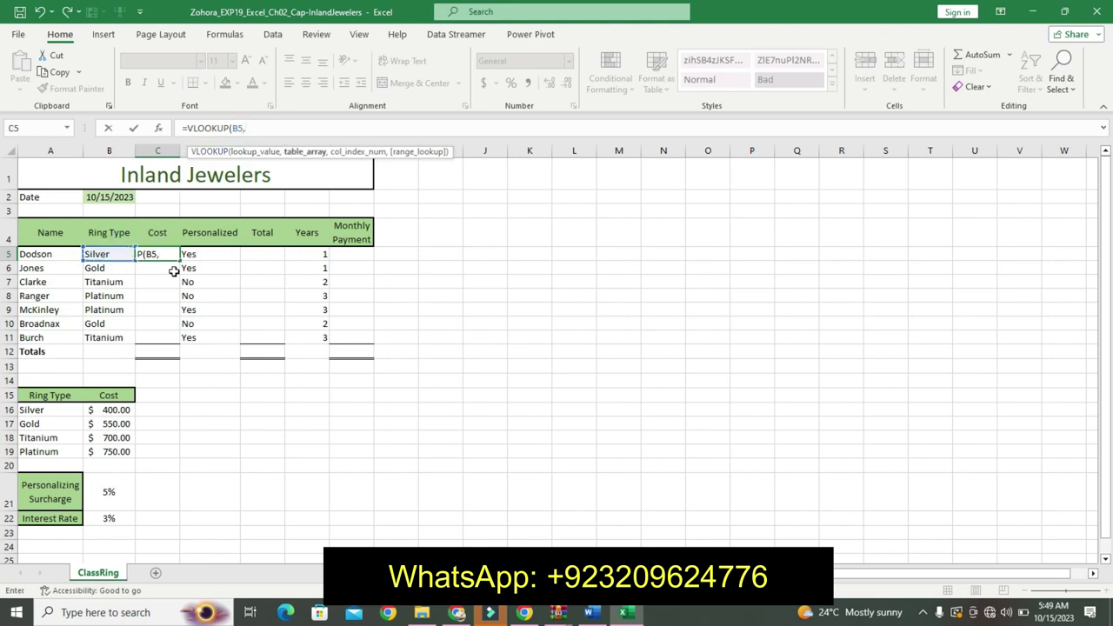
{"action": "left_click_drag", "start_coordinate": [52, 409], "coordinate": [114, 451]}
{"action": "left_click_drag", "start_coordinate": [245, 128], "coordinate": [284, 128]}
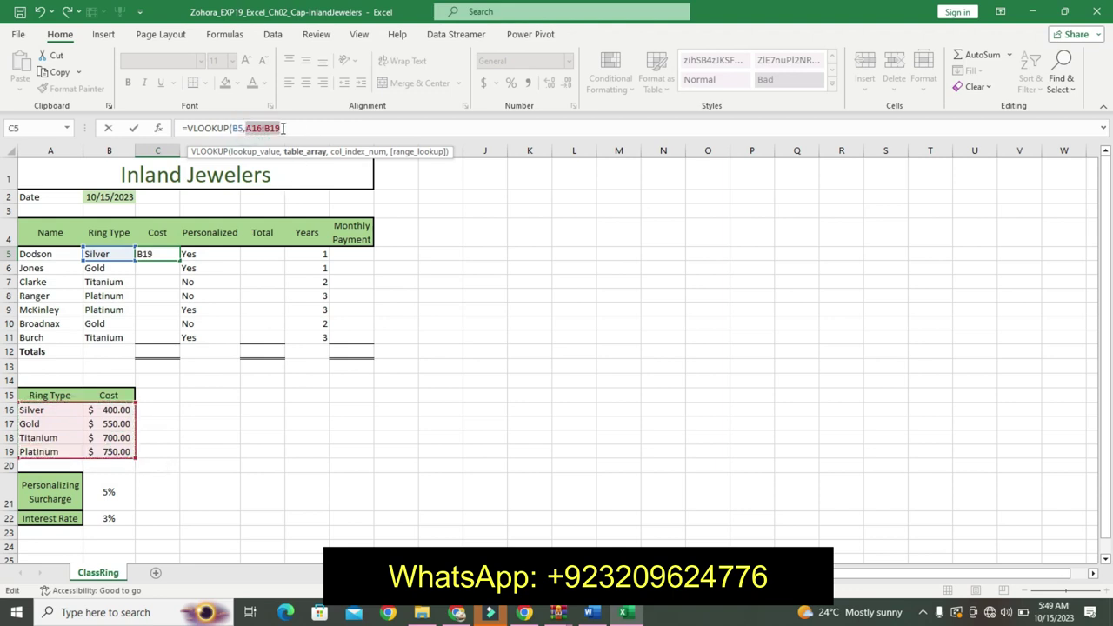
{"action": "key", "text": "F4"}
{"action": "left_click", "coordinate": [303, 129]}
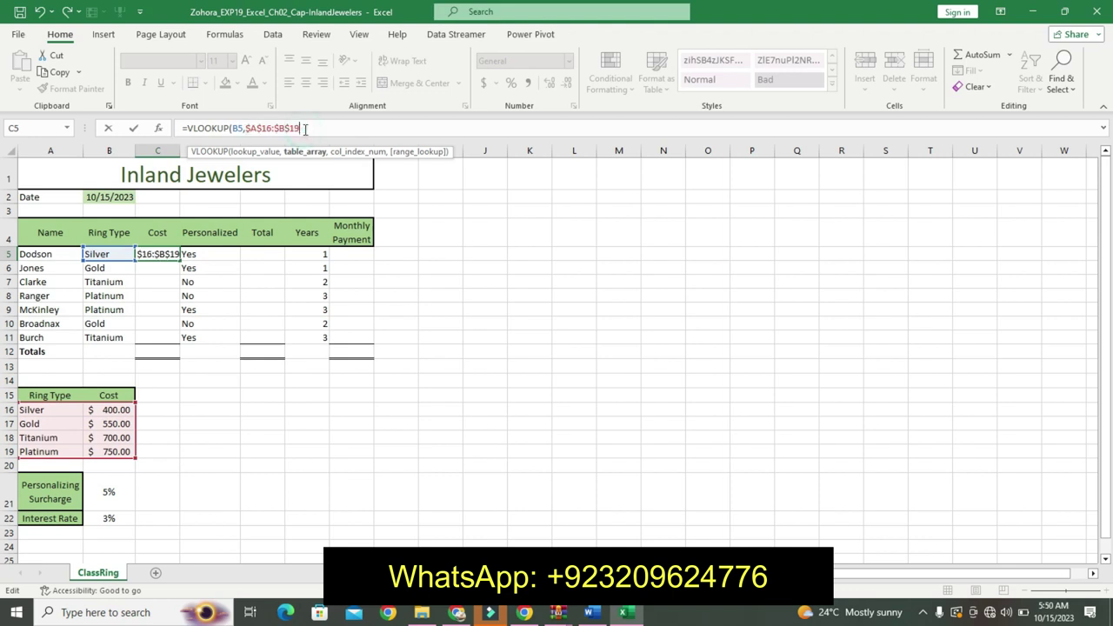
{"action": "type", "text": ","}
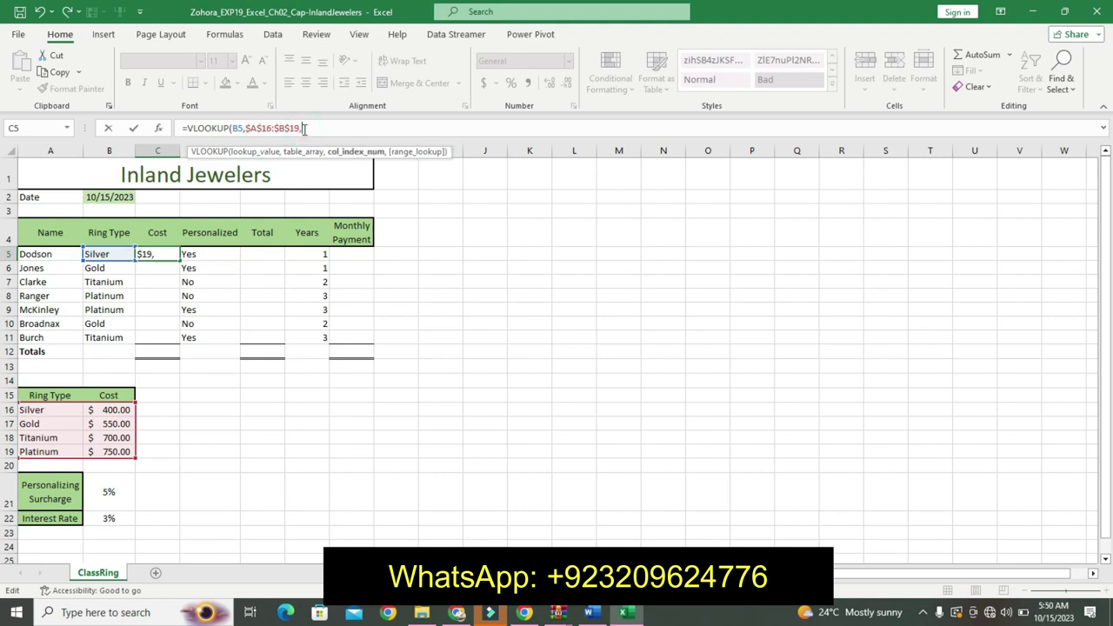
{"action": "type", "text": "2,"}
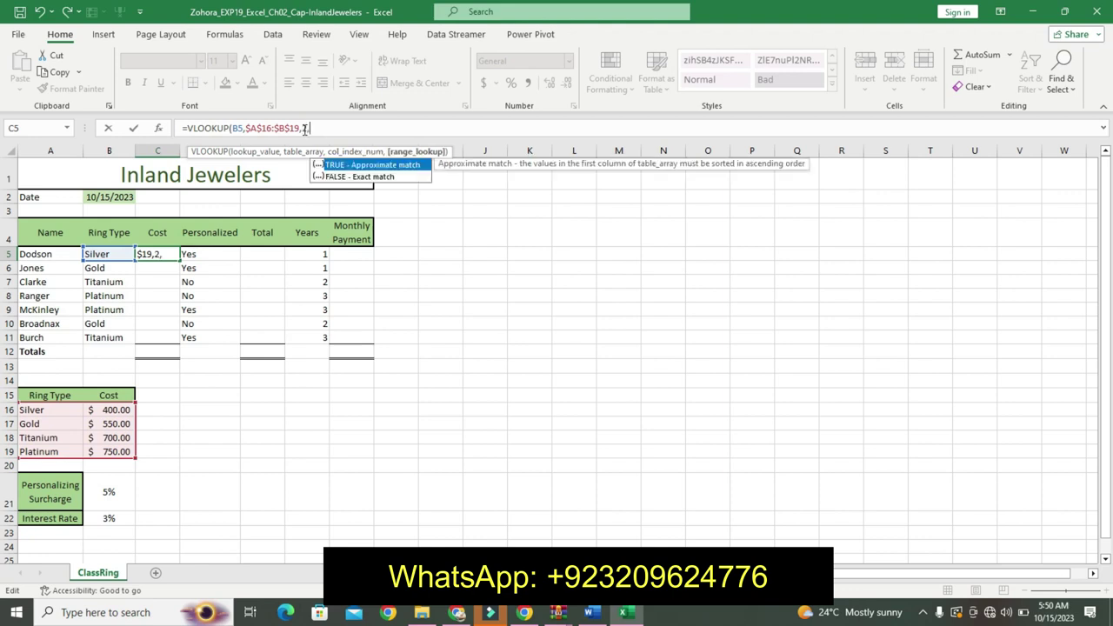
{"action": "type", "text": "FALSE)"}
{"action": "key", "text": "Return"}
{"action": "left_click", "coordinate": [169, 253]}
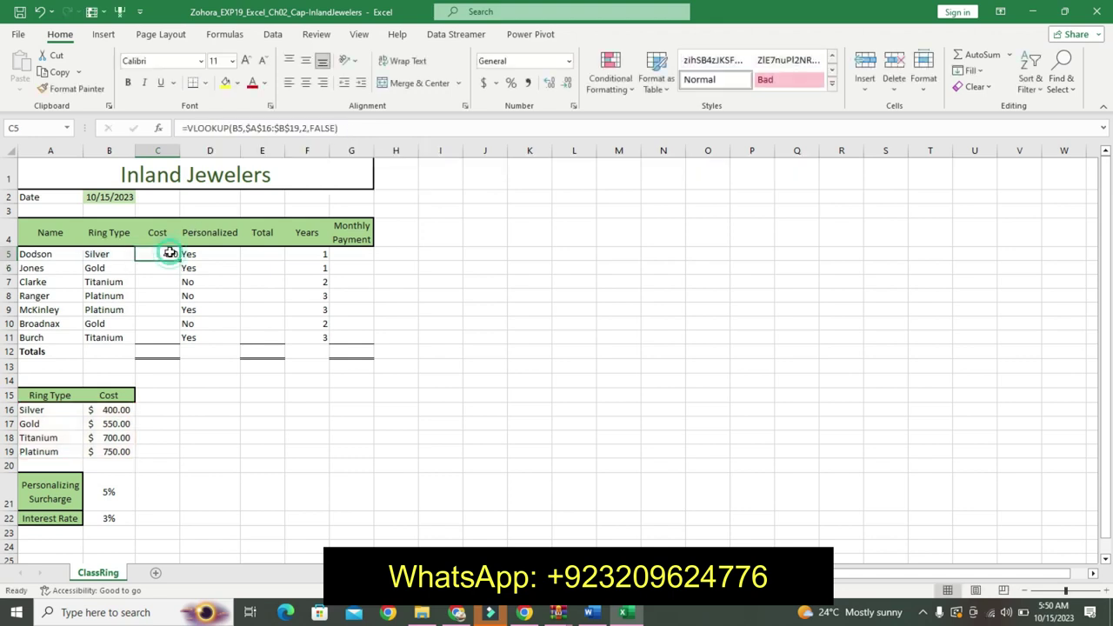
- Return to the Word instructions and undo the size, bold and highlight formatting of the step 4 instruction
{"action": "left_click", "coordinate": [602, 611]}
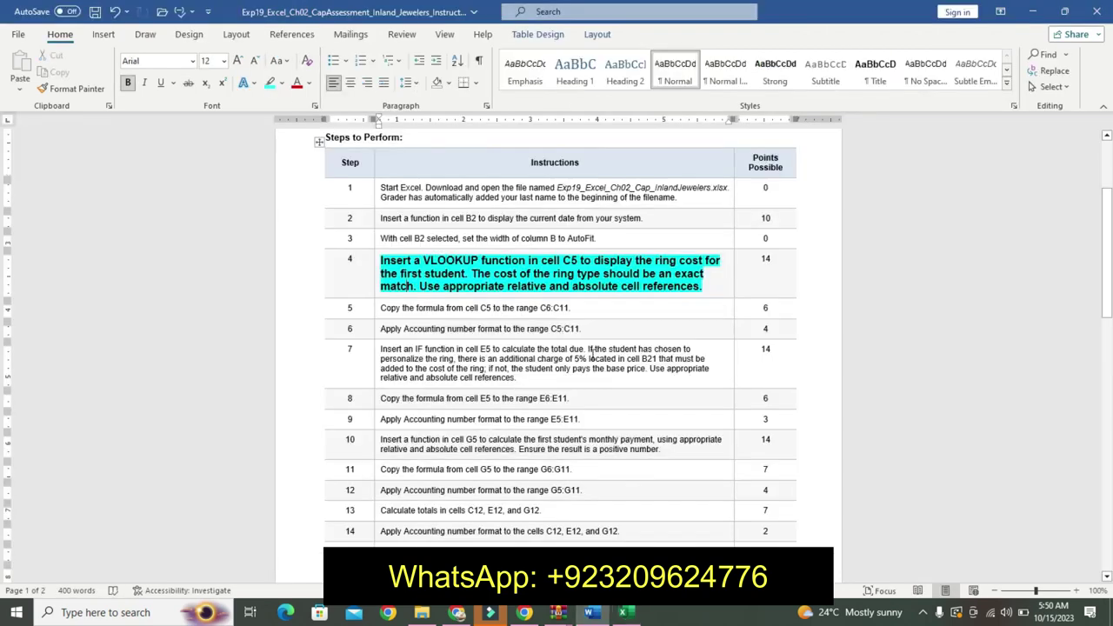
{"action": "key", "text": "ctrl+z"}
{"action": "key", "text": "ctrl+z"}
{"action": "key", "text": "ctrl+z"}
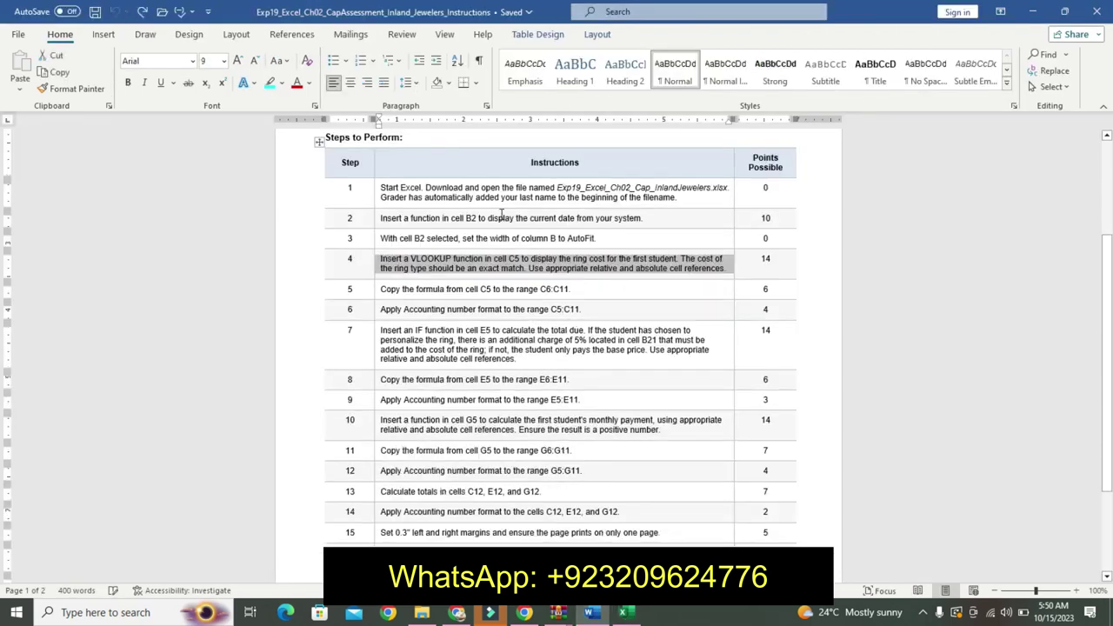
- Format the step 5 instruction about copying the C5 formula as 14 pt bold with turquoise highlighting
{"action": "left_click", "coordinate": [373, 293]}
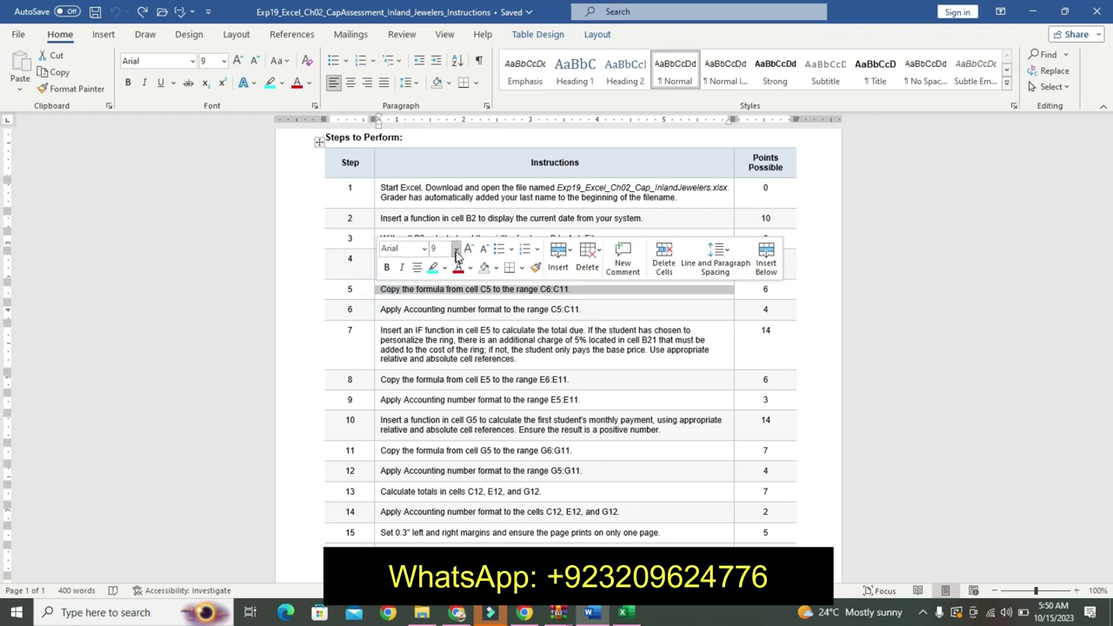
{"action": "left_click", "coordinate": [455, 249]}
{"action": "left_click", "coordinate": [442, 347]}
{"action": "left_click", "coordinate": [387, 269]}
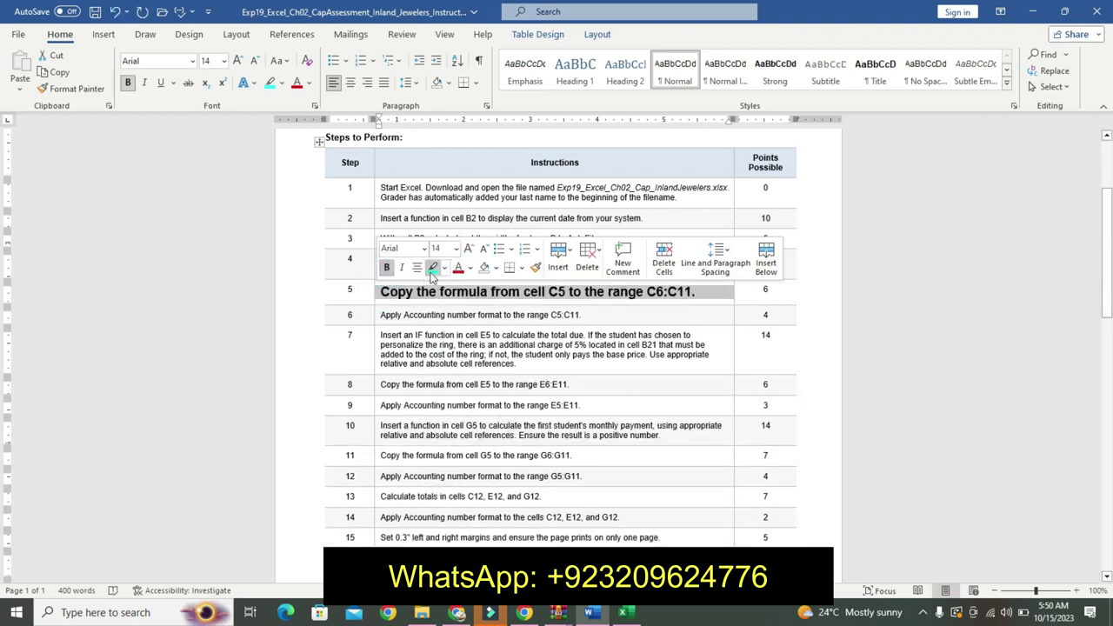
{"action": "left_click", "coordinate": [433, 268]}
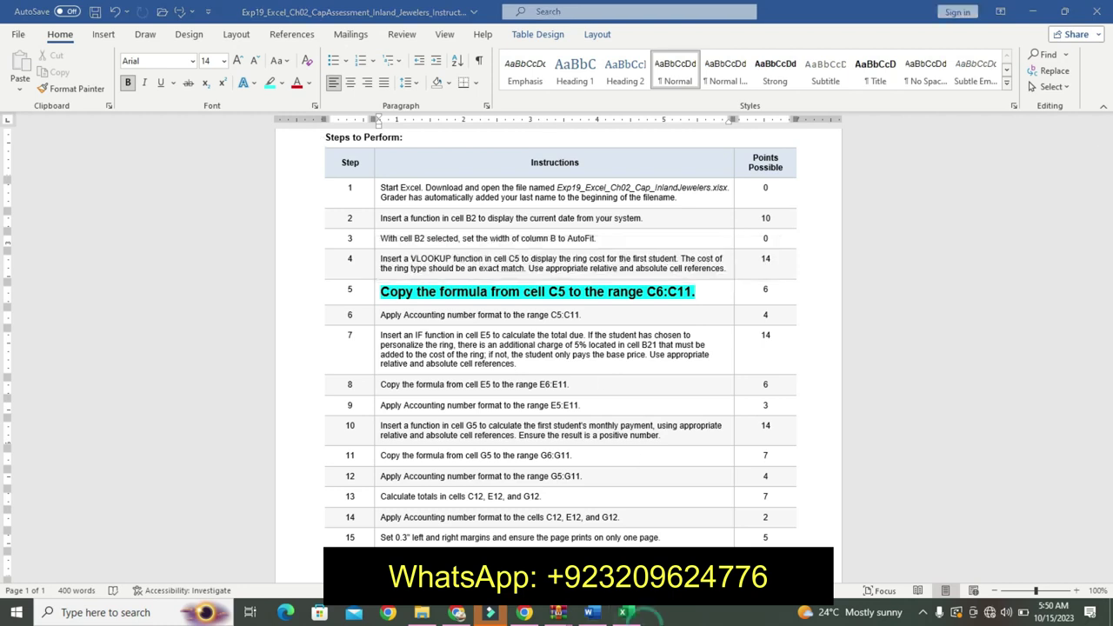
- Switch to the Excel workbook and fill the formula from cell C5 down through C6:C11
{"action": "left_click", "coordinate": [623, 613]}
{"action": "left_click_drag", "start_coordinate": [180, 258], "coordinate": [172, 344]}
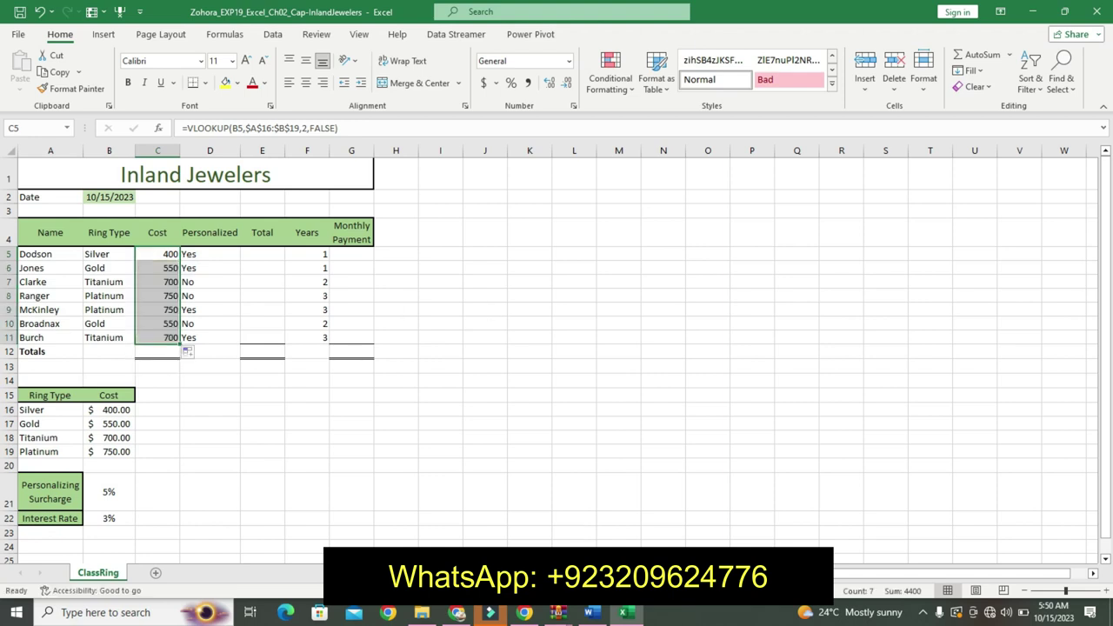
- Return to the Word instructions and undo the size, bold and highlight formatting of the step 5 instruction
{"action": "left_click", "coordinate": [583, 365]}
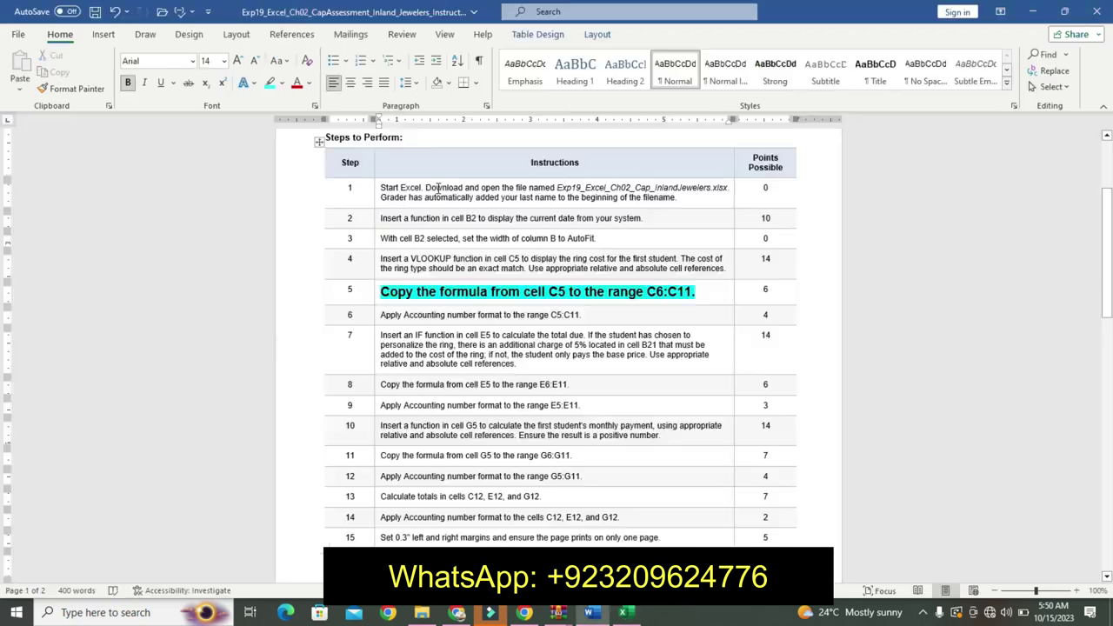
{"action": "key", "text": "ctrl+z"}
{"action": "key", "text": "ctrl+z"}
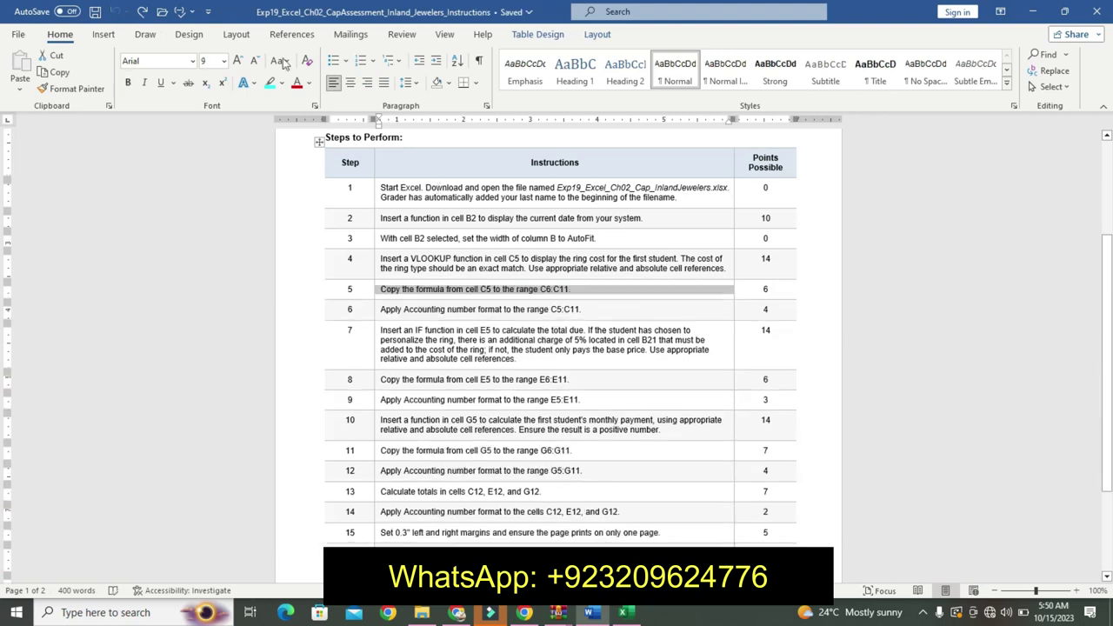
- Format the step 6 instruction about the Accounting number format as 16 pt bold with turquoise highlighting
{"action": "left_click", "coordinate": [378, 317], "text": "ctrl"}
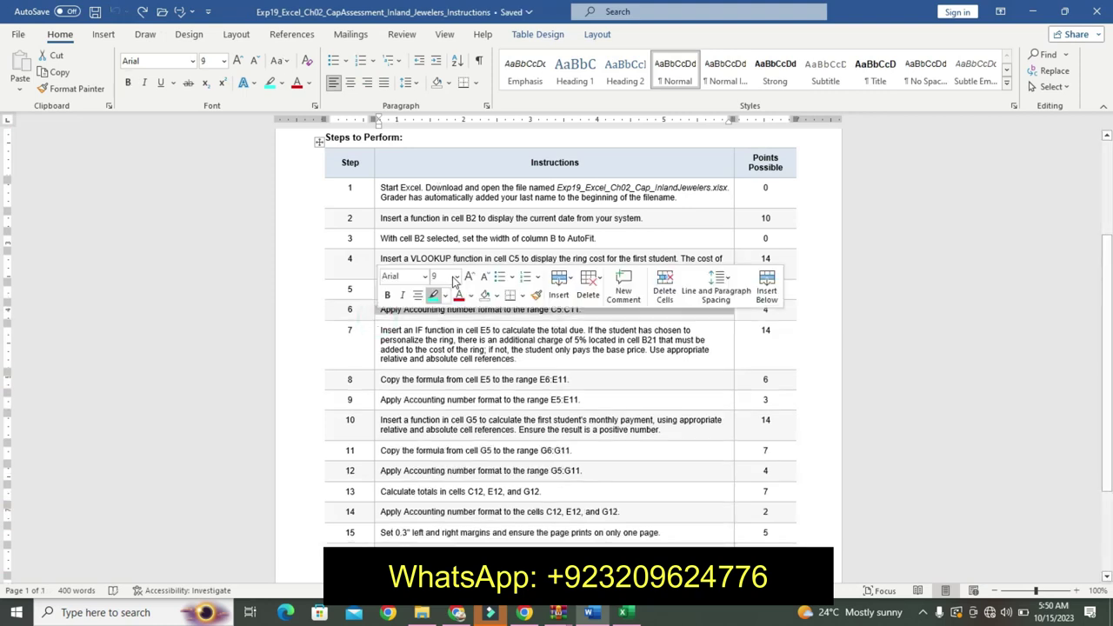
{"action": "left_click", "coordinate": [455, 276]}
{"action": "left_click", "coordinate": [443, 399]}
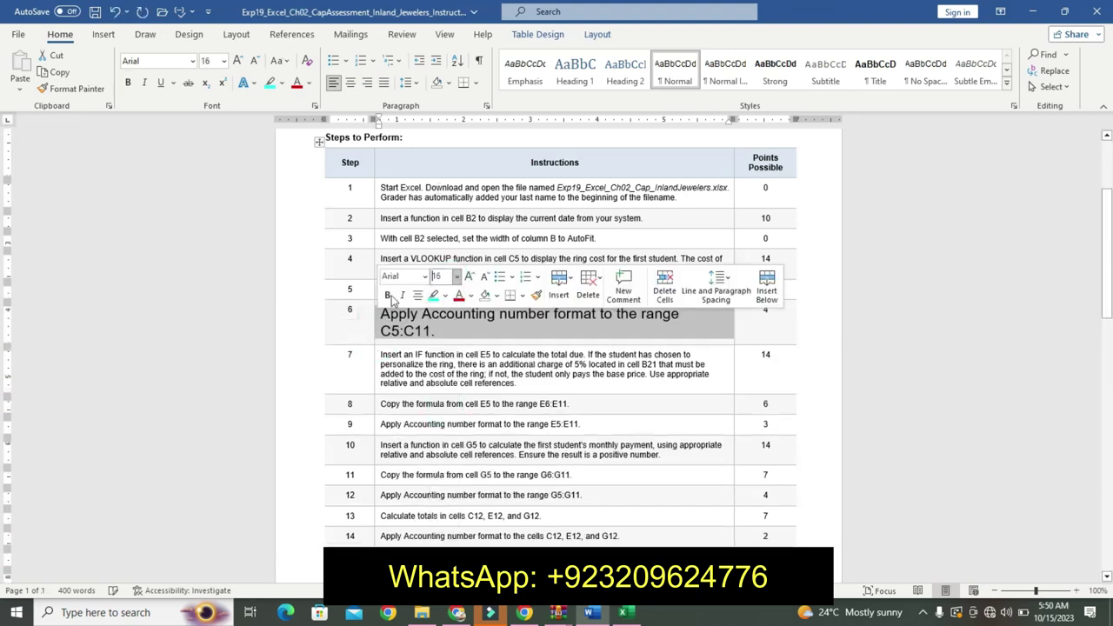
{"action": "left_click", "coordinate": [388, 296]}
{"action": "left_click", "coordinate": [432, 295]}
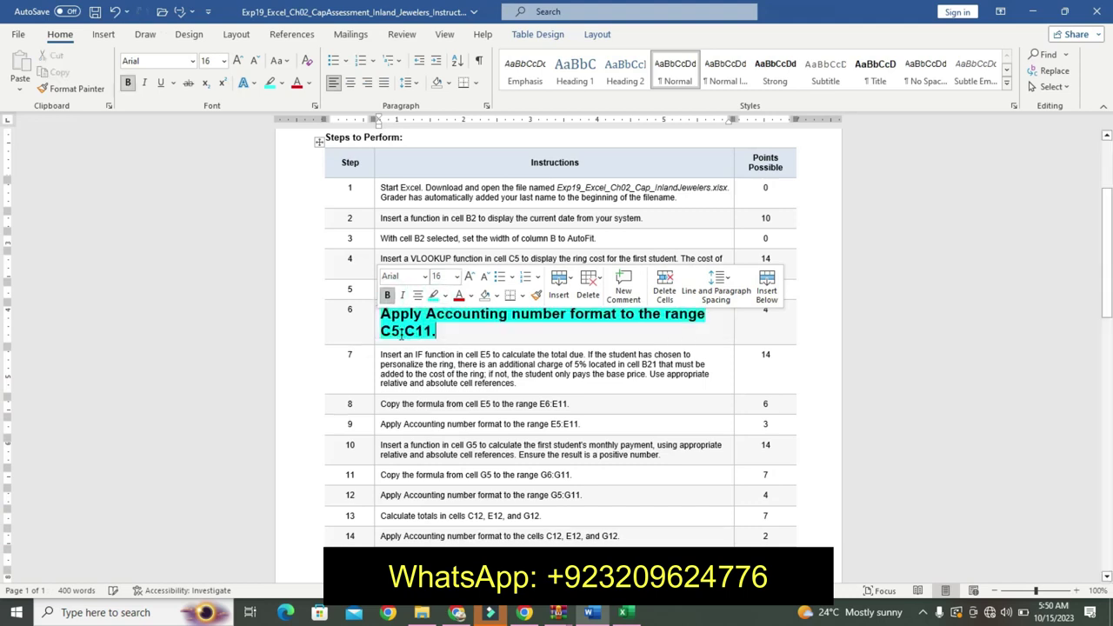
{"action": "left_click", "coordinate": [393, 347]}
- Switch to the Excel workbook and apply the Accounting number format to the range C5:C11
{"action": "key", "text": "alt+Tab"}
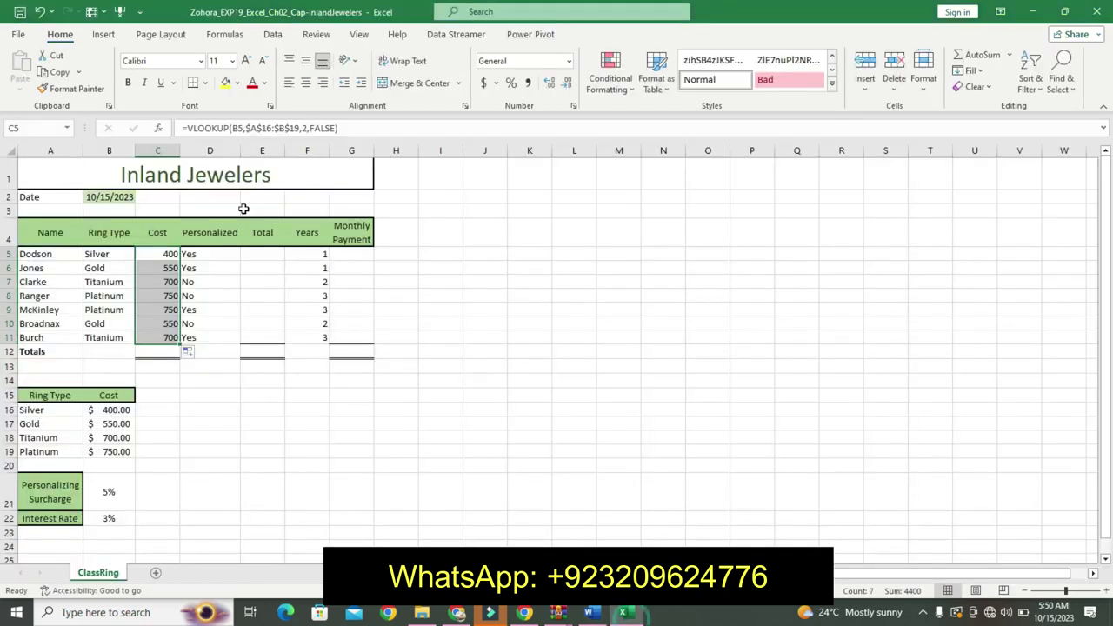
{"action": "left_click", "coordinate": [484, 90]}
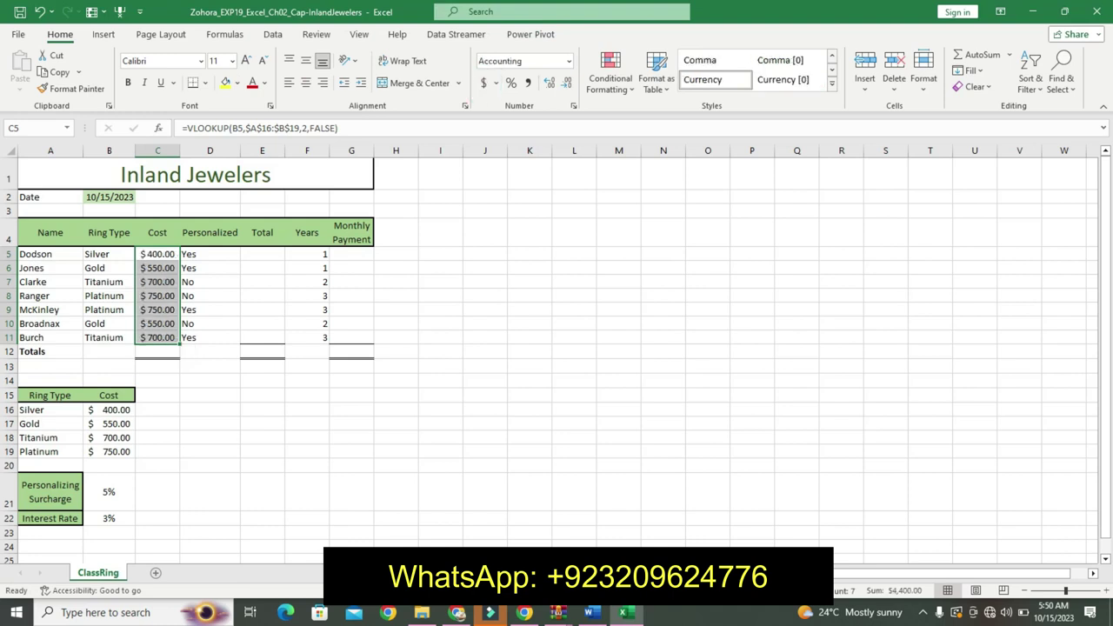
- Return to the Word instructions and undo the size, bold and highlight formatting of the step 6 instruction
{"action": "key", "text": "alt+Tab"}
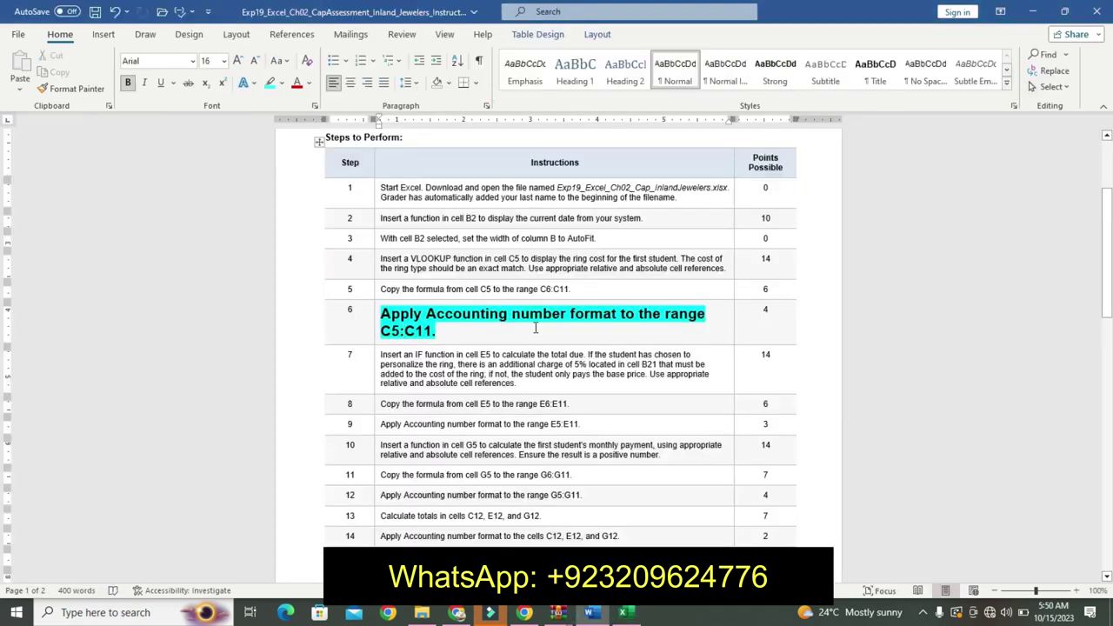
{"action": "key", "text": "ctrl+z"}
{"action": "key", "text": "ctrl+z"}
{"action": "key", "text": "ctrl+z"}
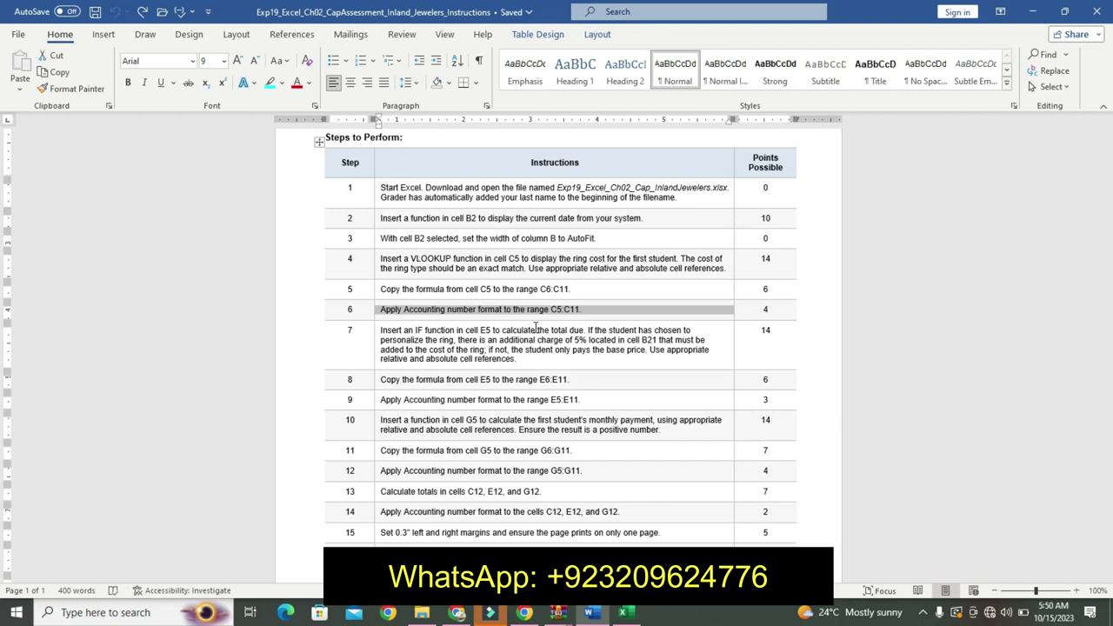
- Format the step 7 instruction about the IF function in cell E5 as 16 pt bold with turquoise highlighting
{"action": "left_click", "coordinate": [375, 335]}
{"action": "left_click", "coordinate": [456, 292]}
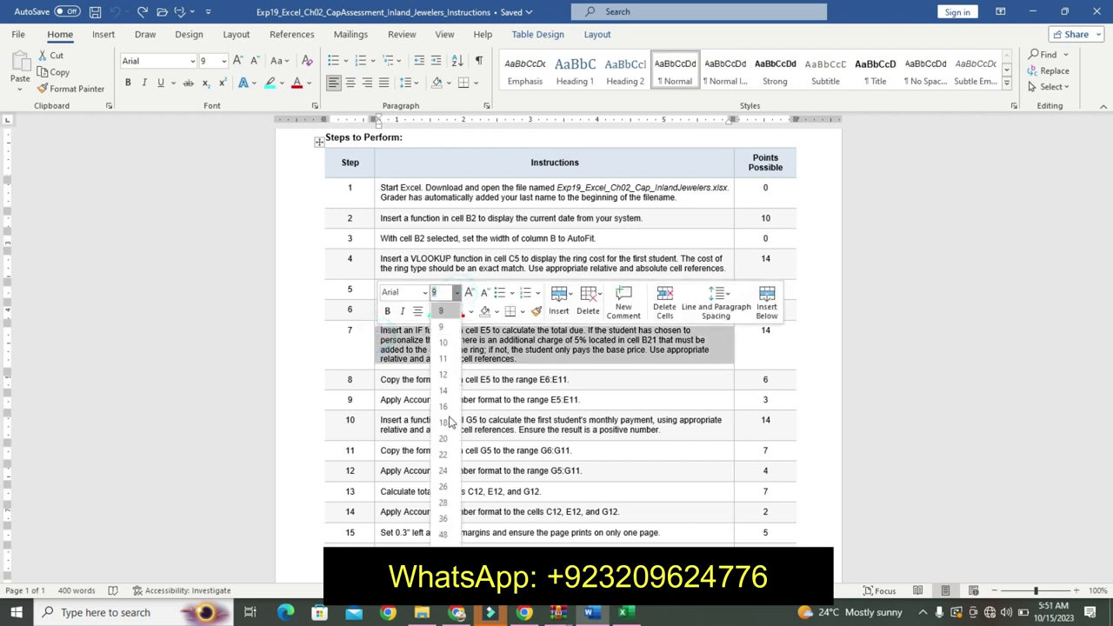
{"action": "left_click", "coordinate": [445, 407]}
{"action": "left_click", "coordinate": [389, 313]}
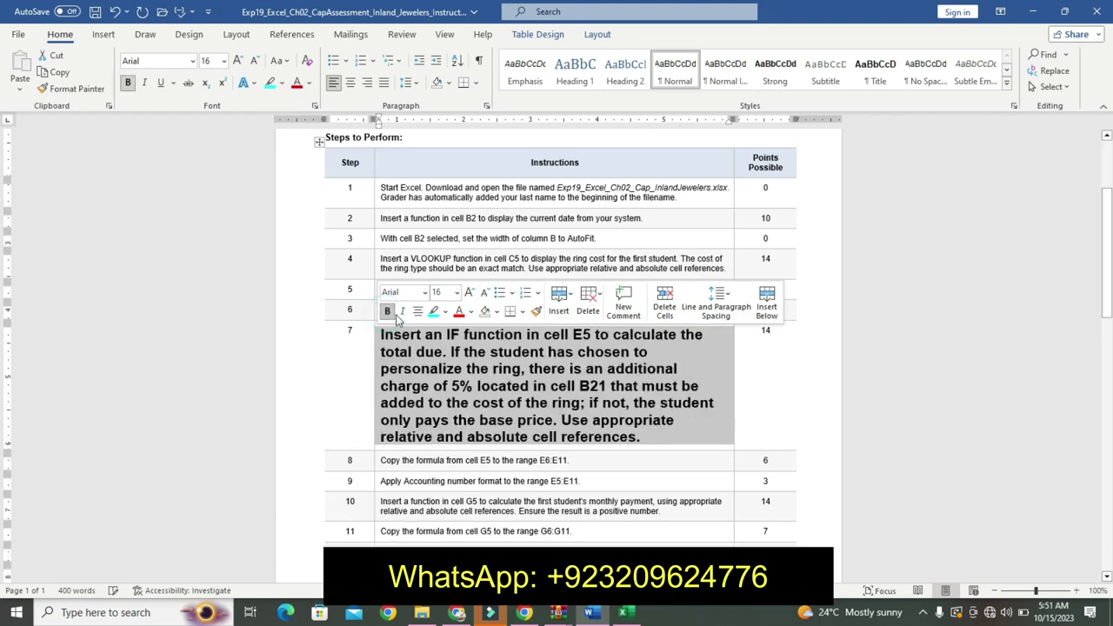
{"action": "left_click", "coordinate": [434, 312]}
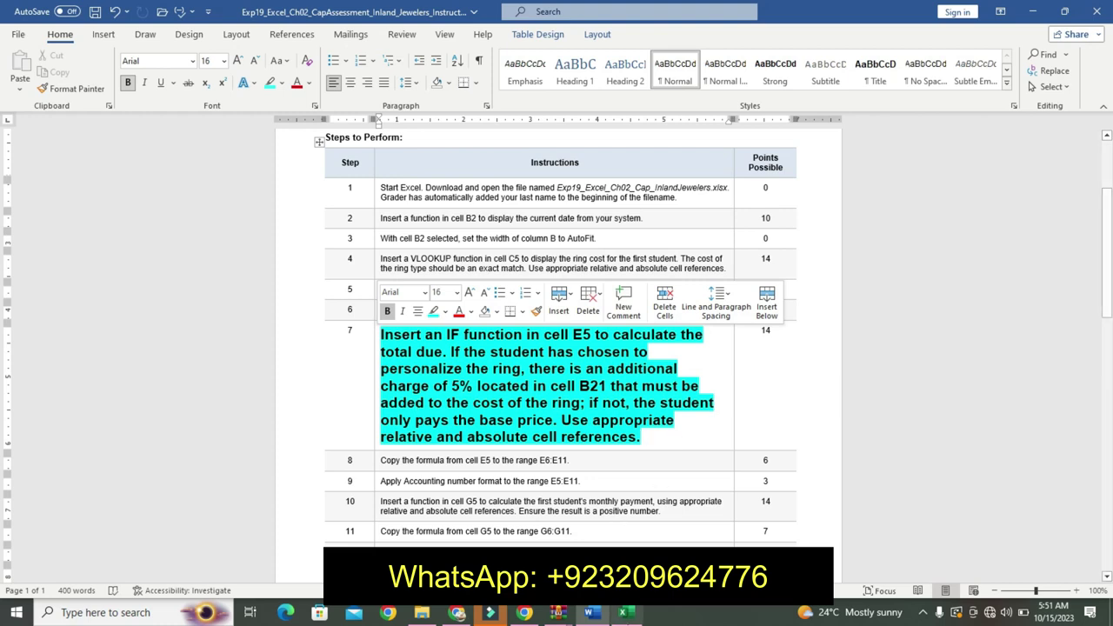
- Switch to the Excel workbook and start an IF function in cell E5 that tests whether D5 equals "YES"
{"action": "key", "text": "alt+Tab"}
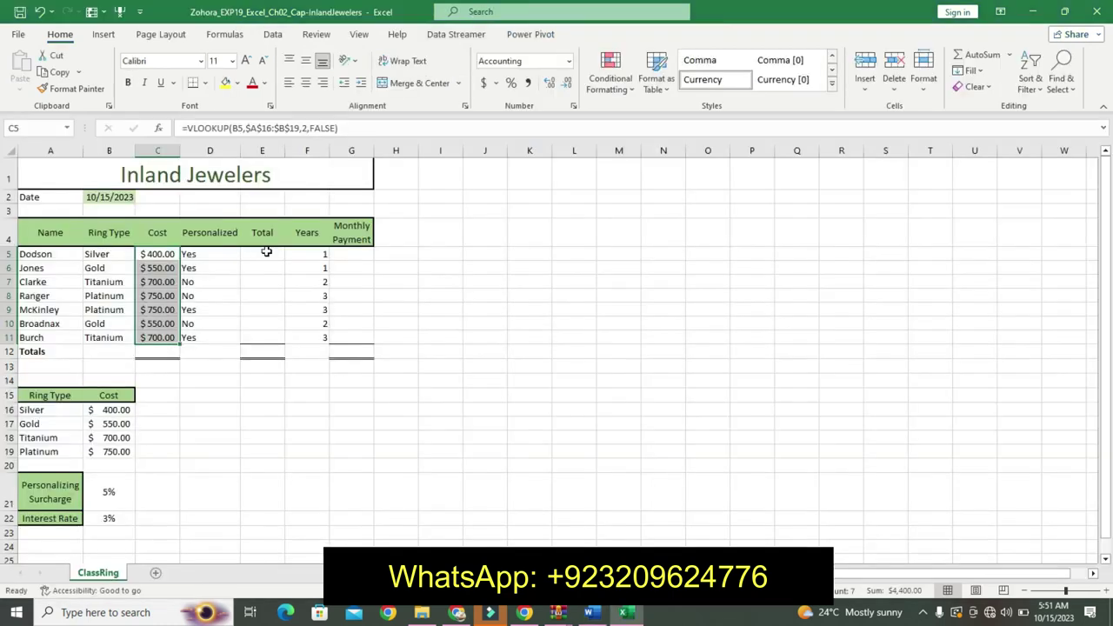
{"action": "left_click", "coordinate": [266, 252]}
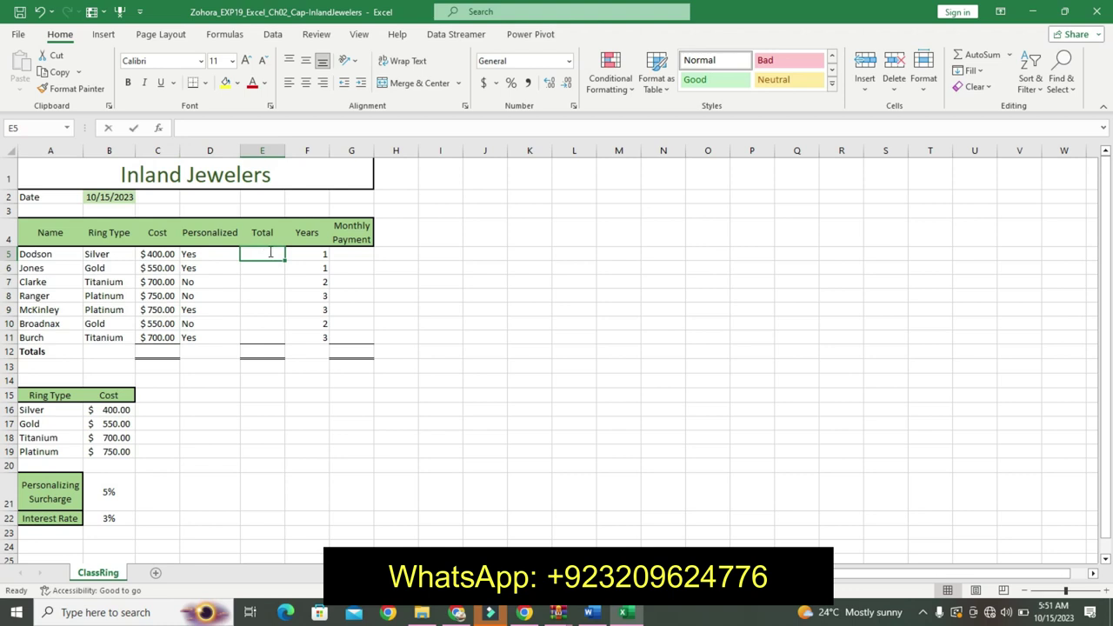
{"action": "type", "text": "=IF"}
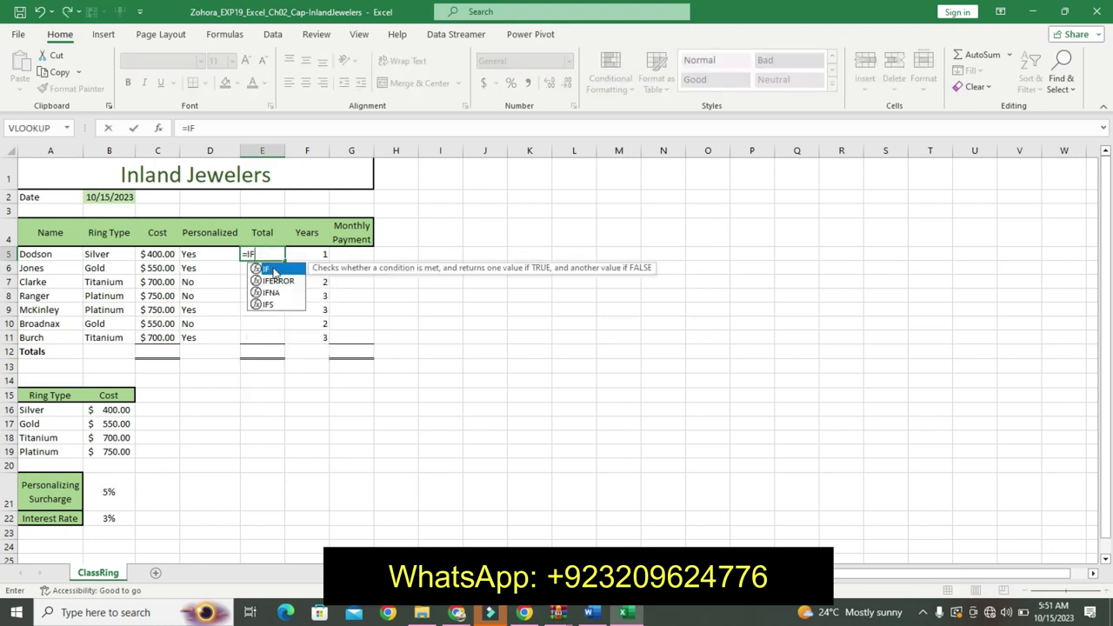
{"action": "double_click", "coordinate": [274, 270]}
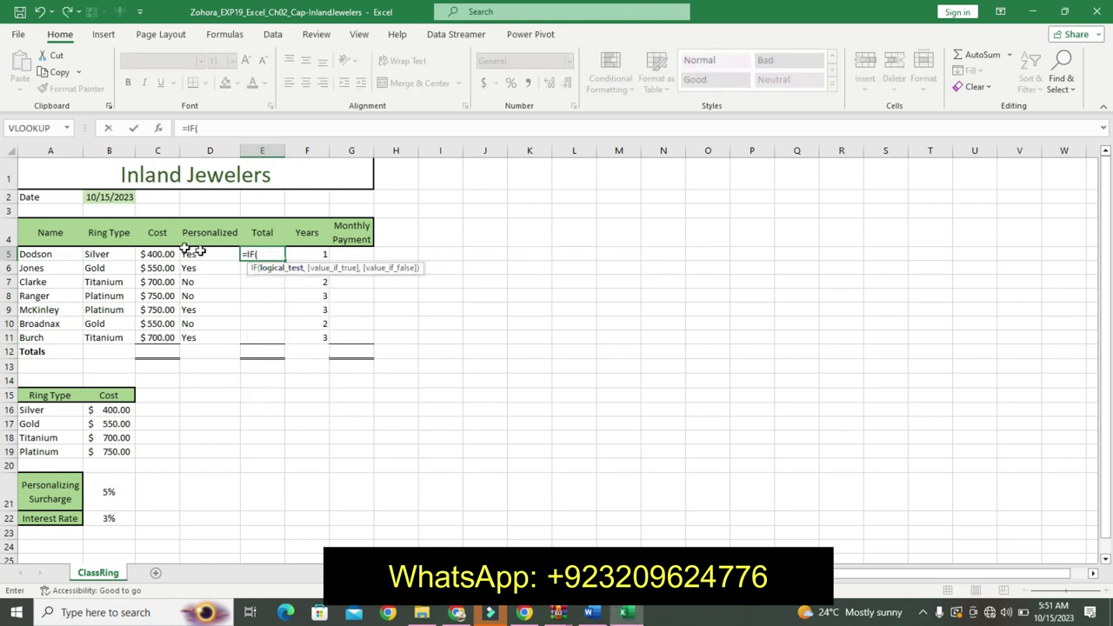
{"action": "left_click", "coordinate": [202, 253]}
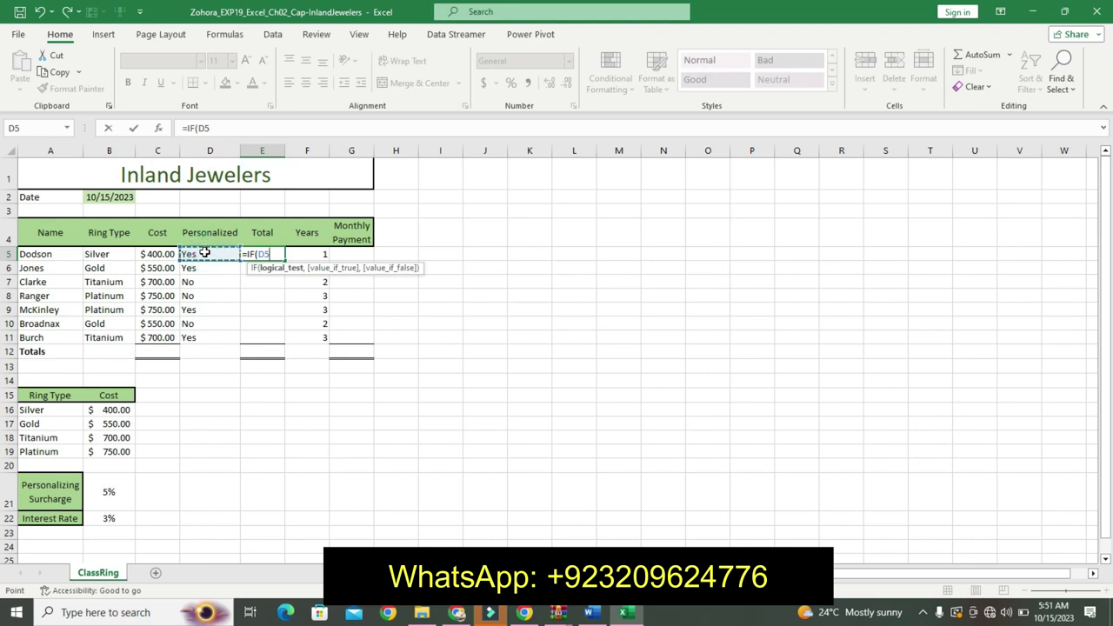
{"action": "type", "text": "=\"YES\","}
- Enter C5+(C5*$B$21 as the IF function's value-if-true argument, with B21 as an absolute reference
{"action": "left_click", "coordinate": [160, 254]}
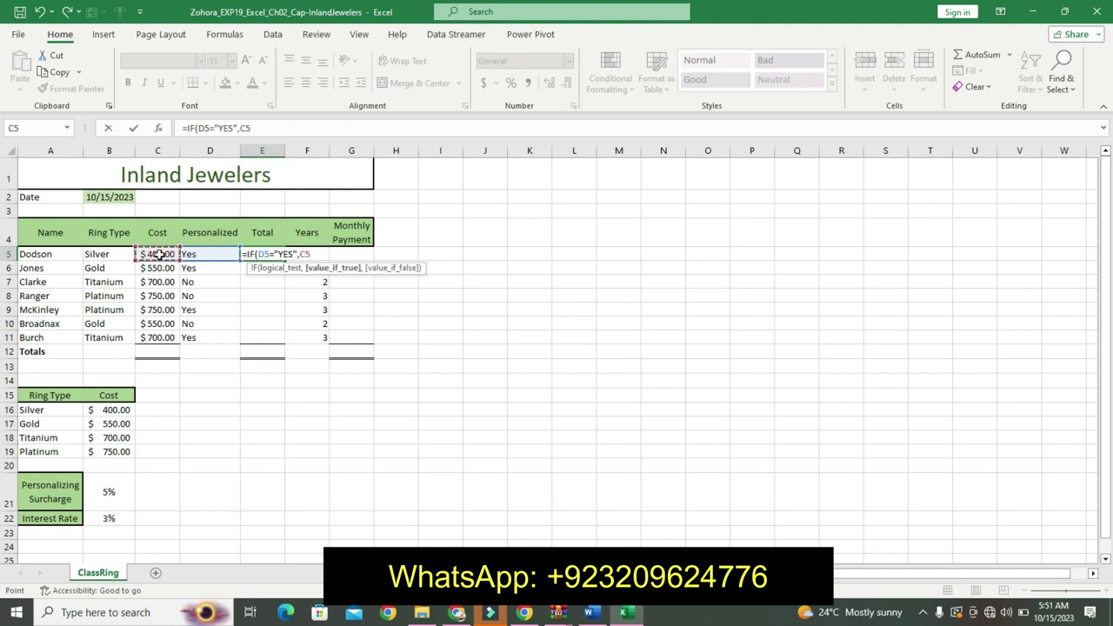
{"action": "type", "text": "+("}
{"action": "left_click", "coordinate": [162, 254]}
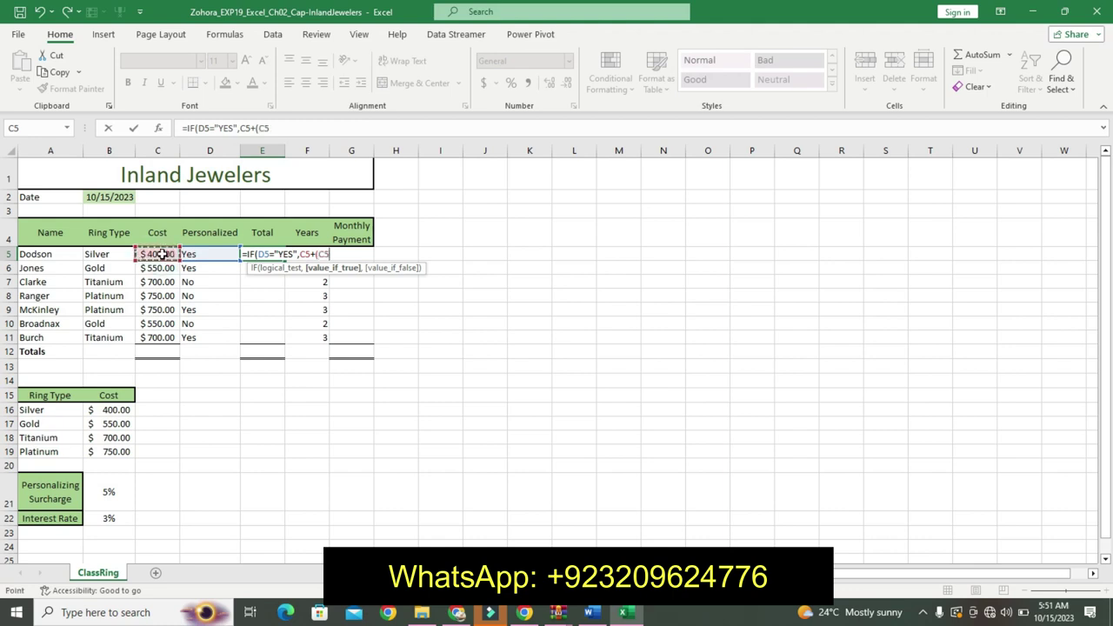
{"action": "type", "text": "*"}
{"action": "left_click", "coordinate": [75, 484]}
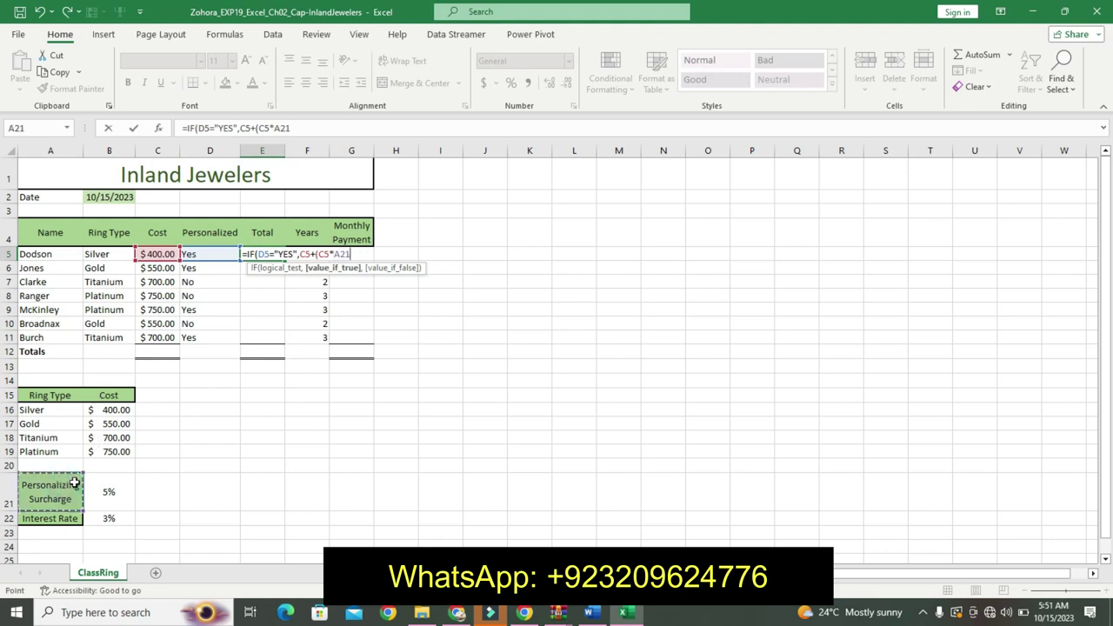
{"action": "left_click", "coordinate": [109, 490]}
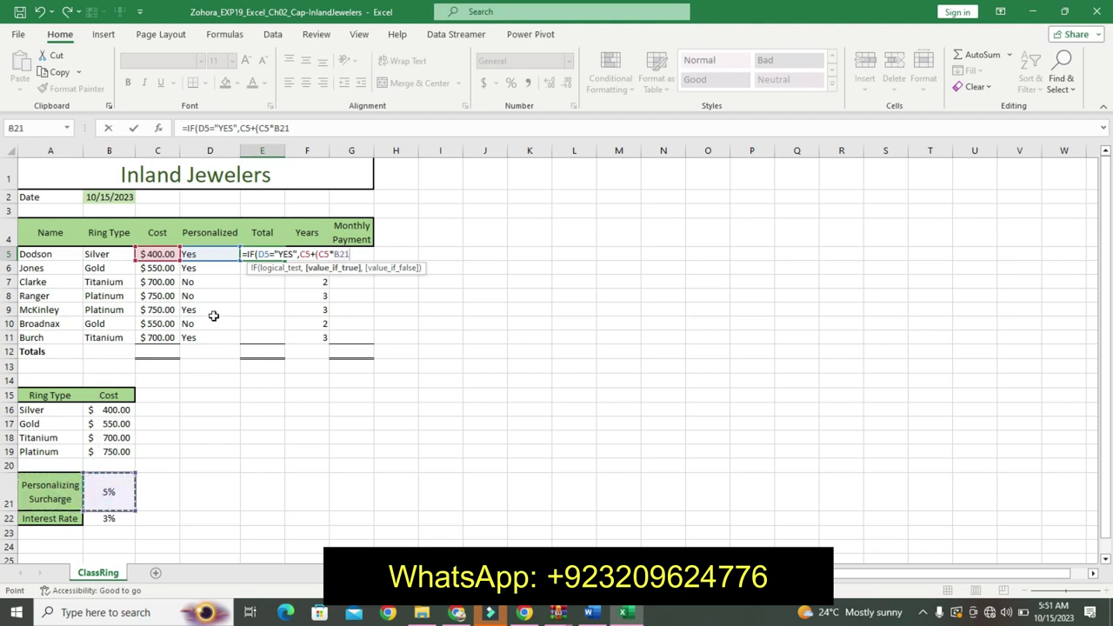
{"action": "left_click", "coordinate": [276, 128]}
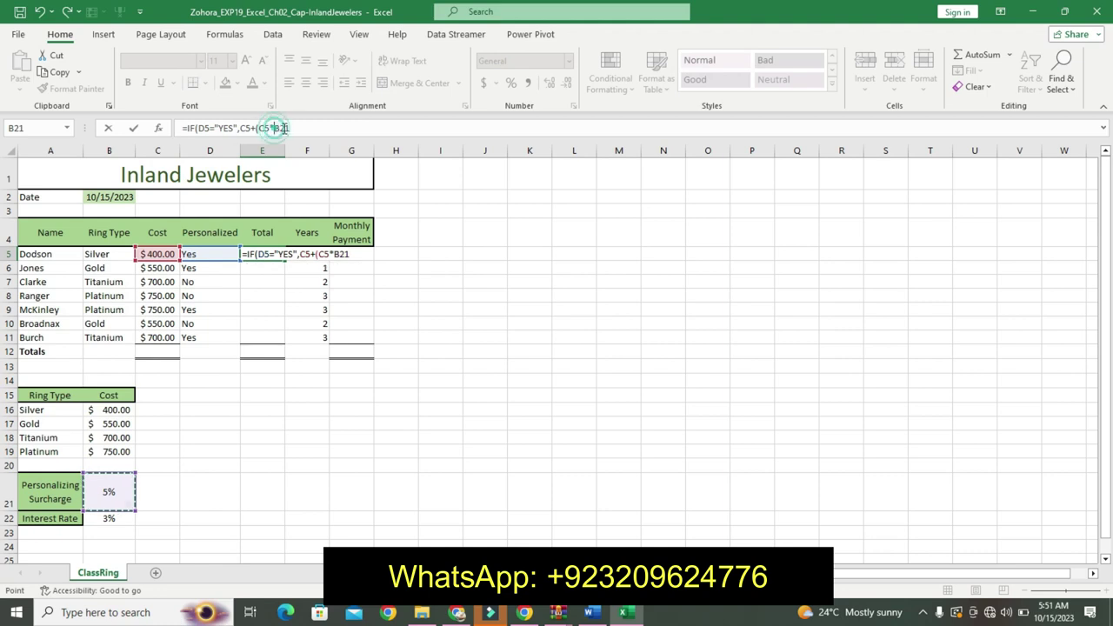
{"action": "key", "text": "F4"}
{"action": "left_click", "coordinate": [301, 128]}
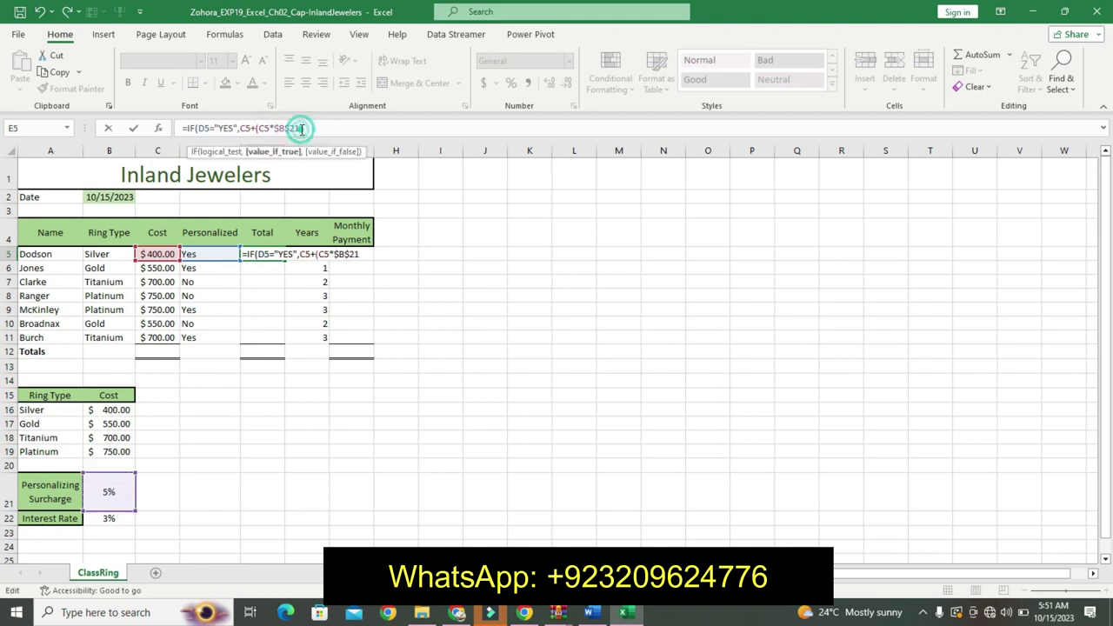
- Complete the E5 formula as =IF(D5="YES",C5+(C5*$B$21),C5) and reselect the cell
{"action": "type", "text": "),"}
{"action": "left_click", "coordinate": [165, 254]}
{"action": "type", "text": ")"}
{"action": "key", "text": "Return"}
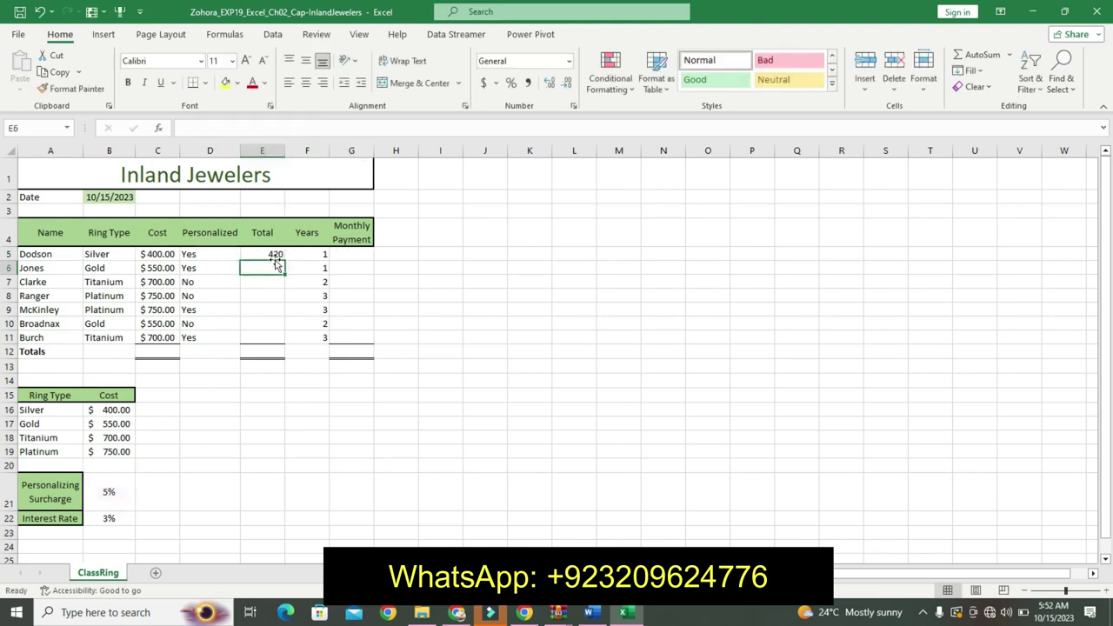
{"action": "left_click", "coordinate": [275, 254]}
- Return to the Word instructions and undo the size, bold and highlight formatting of the step 7 instruction
{"action": "left_click", "coordinate": [592, 614]}
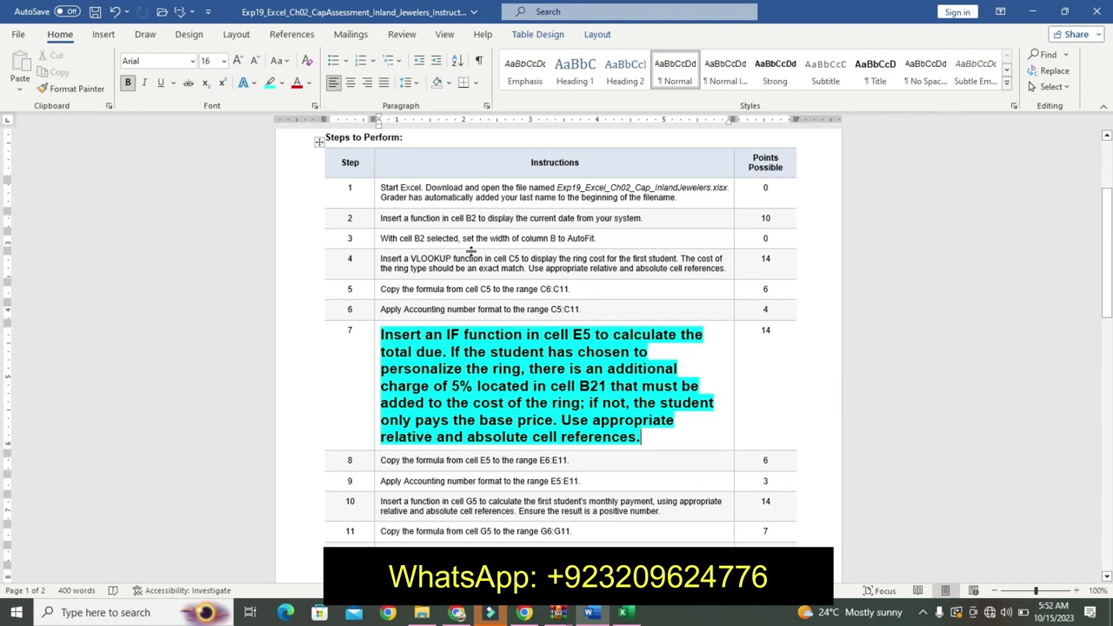
{"action": "key", "text": "ctrl+z"}
{"action": "key", "text": "ctrl+z"}
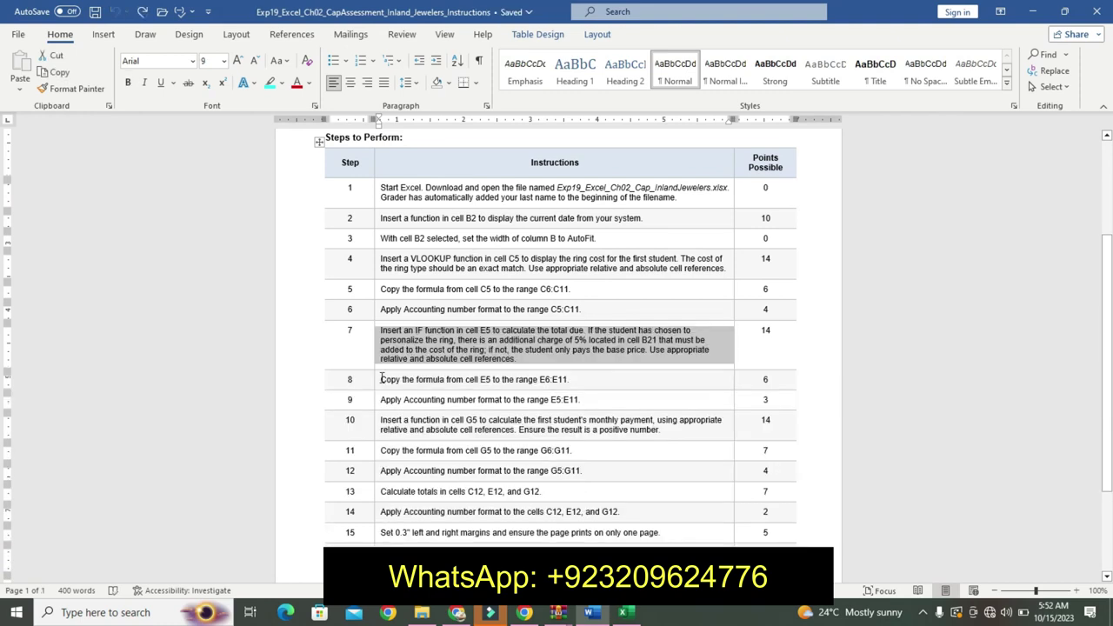
- Format the step 8 instruction about copying the E5 formula as 14 pt bold with turquoise highlighting
{"action": "left_click", "coordinate": [376, 380]}
{"action": "left_click", "coordinate": [458, 340]}
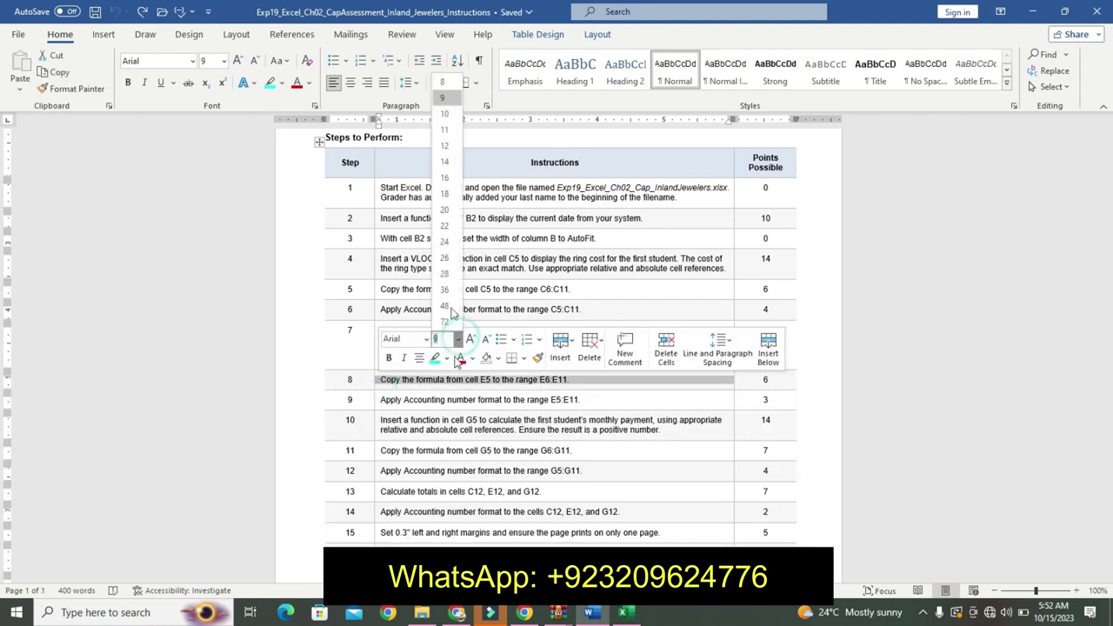
{"action": "left_click", "coordinate": [444, 162]}
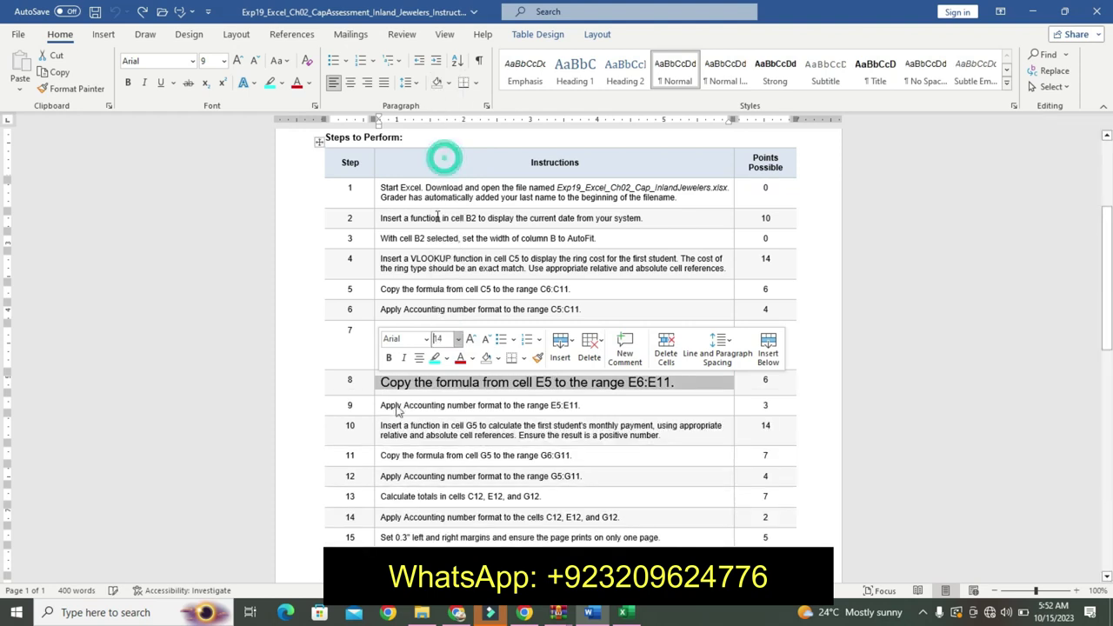
{"action": "left_click", "coordinate": [388, 357]}
{"action": "left_click", "coordinate": [434, 357]}
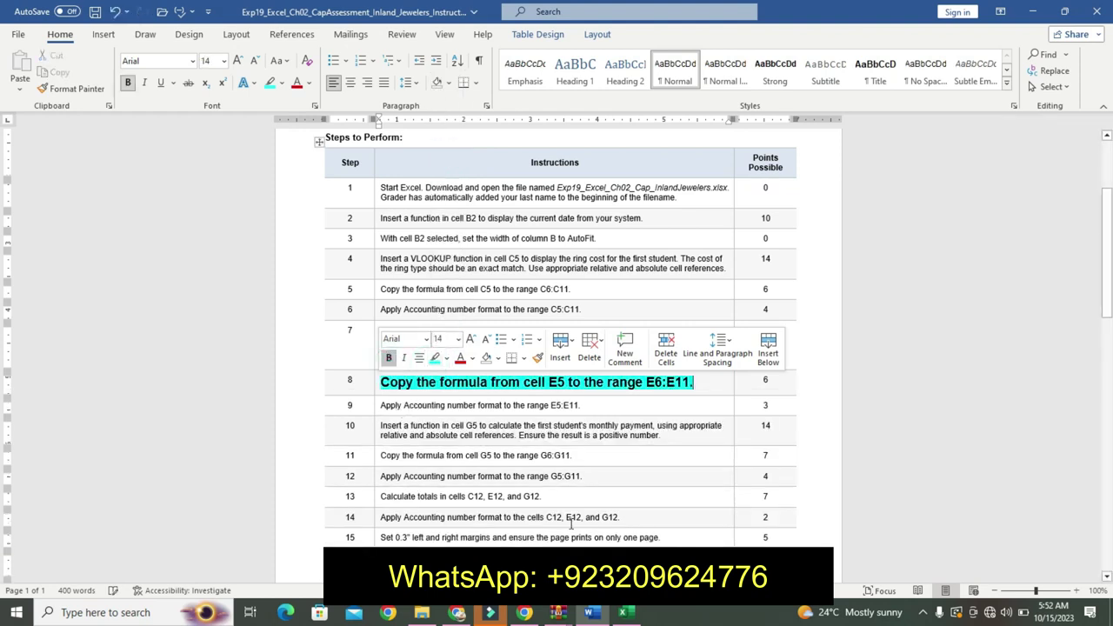
- Switch to the Excel workbook and copy the formula from cell E5 to the range E6:E11
{"action": "left_click", "coordinate": [623, 612]}
{"action": "left_click_drag", "start_coordinate": [284, 260], "coordinate": [278, 337]}
- Return to the Word instructions and undo the size, bold and highlight formatting of the step 8 instruction
{"action": "left_click", "coordinate": [589, 612]}
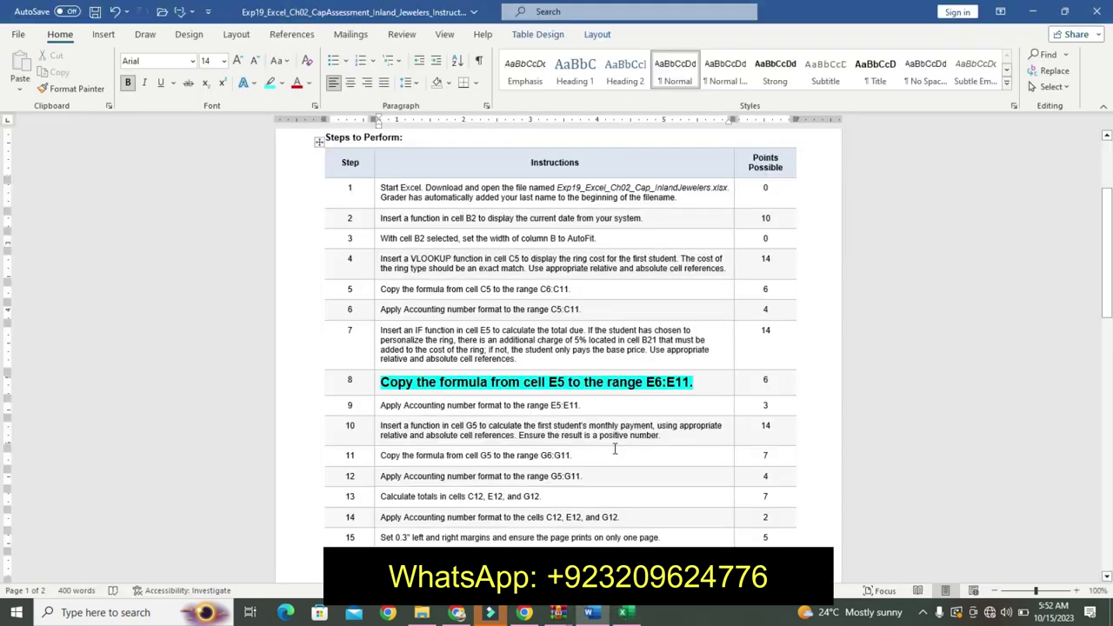
{"action": "key", "text": "ctrl+z"}
{"action": "key", "text": "ctrl+z"}
{"action": "key", "text": "ctrl+z"}
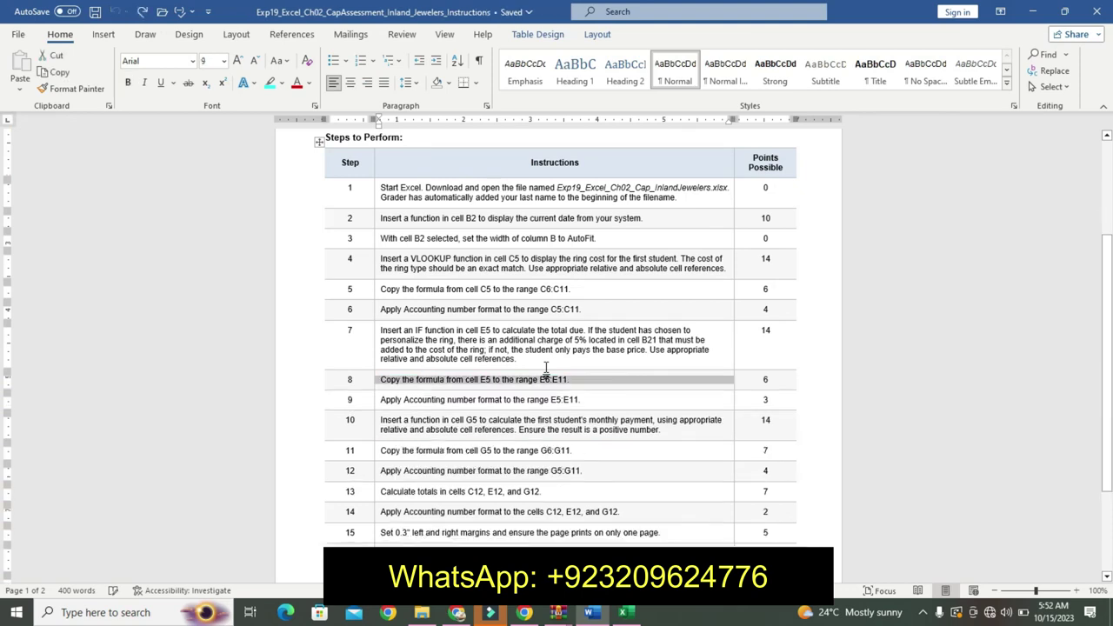
- Format the step 9 instruction about the Accounting number format for E5:E11 as 14 pt bold with turquoise highlighting
{"action": "left_click", "coordinate": [380, 402]}
{"action": "left_click", "coordinate": [458, 359]}
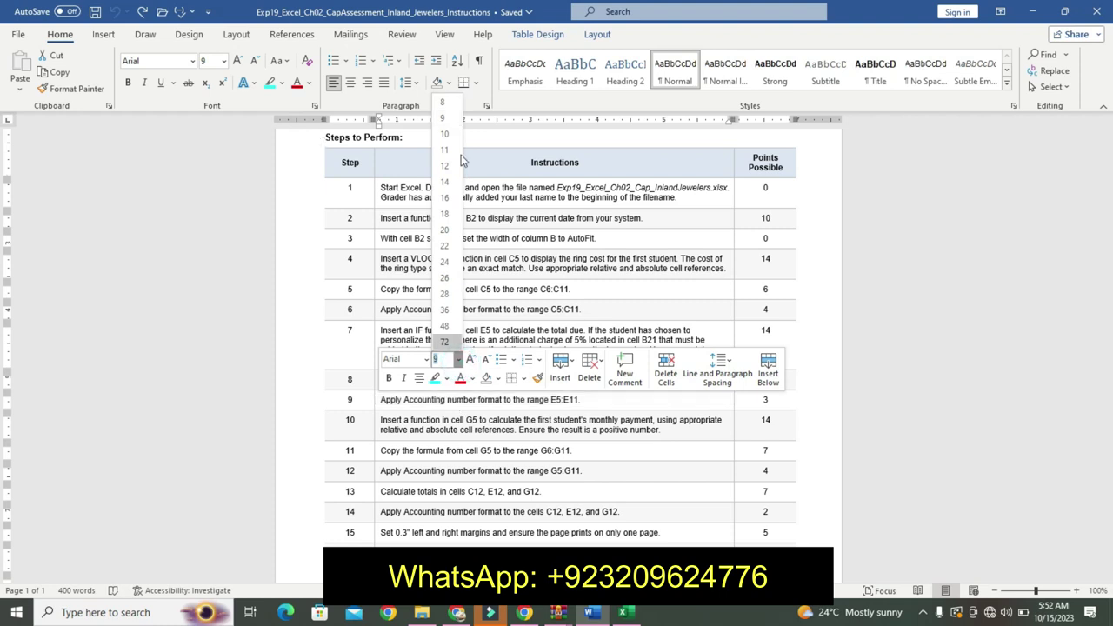
{"action": "left_click", "coordinate": [445, 182]}
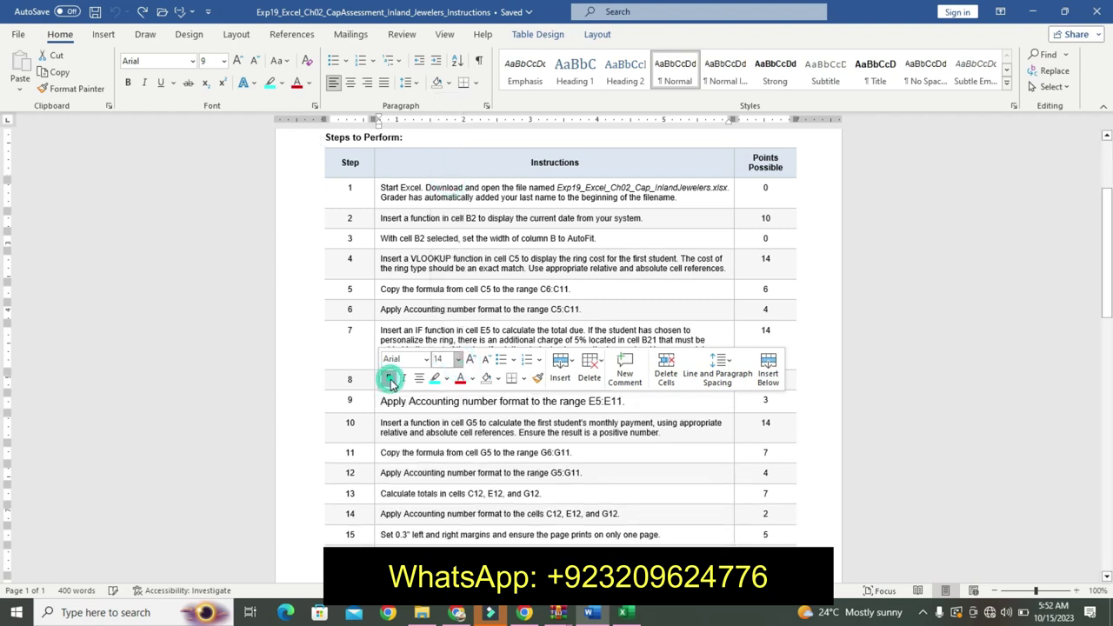
{"action": "left_click", "coordinate": [389, 377]}
{"action": "left_click", "coordinate": [435, 377]}
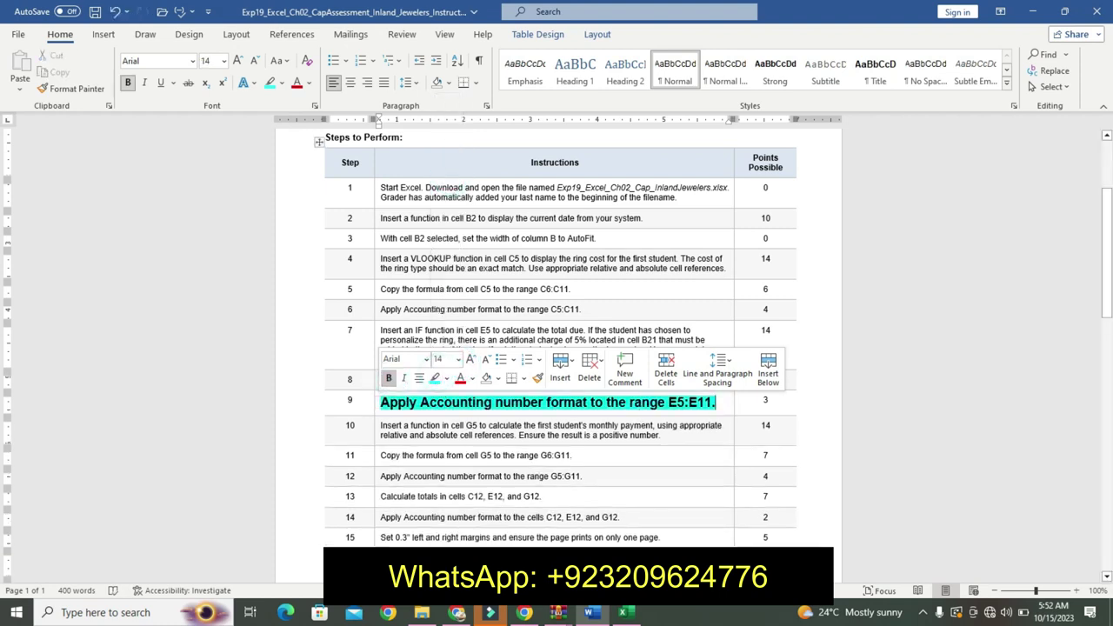
- Switch to the Excel workbook and apply the Accounting number format to the range E5:E11
{"action": "left_click", "coordinate": [623, 612]}
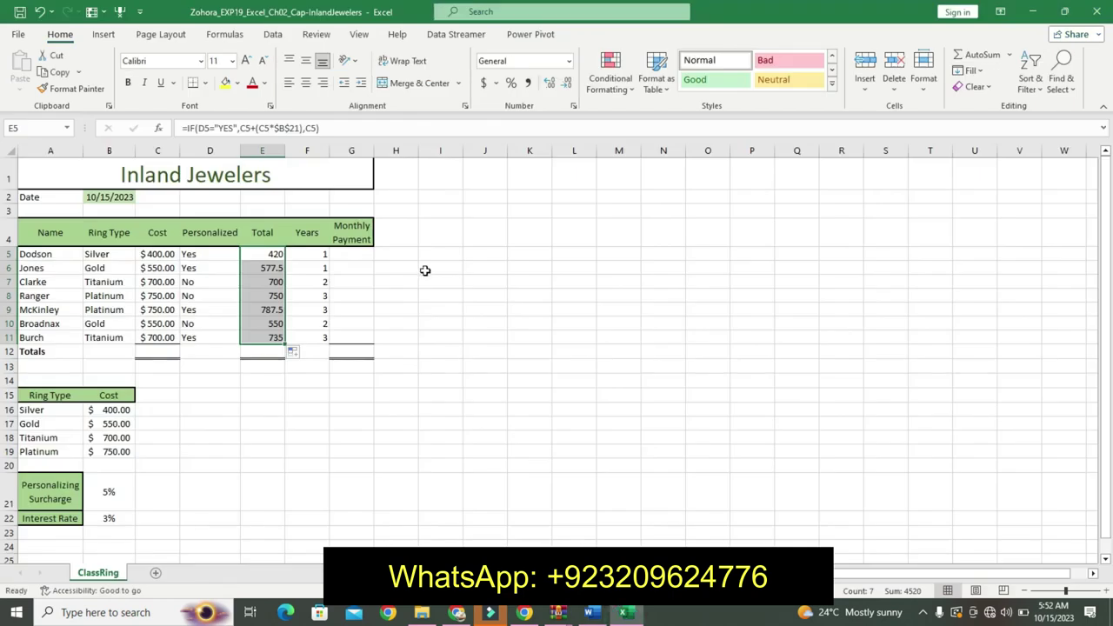
{"action": "left_click", "coordinate": [484, 83]}
- Return to the Word instructions and undo the size, bold and highlight formatting of the step 9 instruction
{"action": "left_click", "coordinate": [590, 612]}
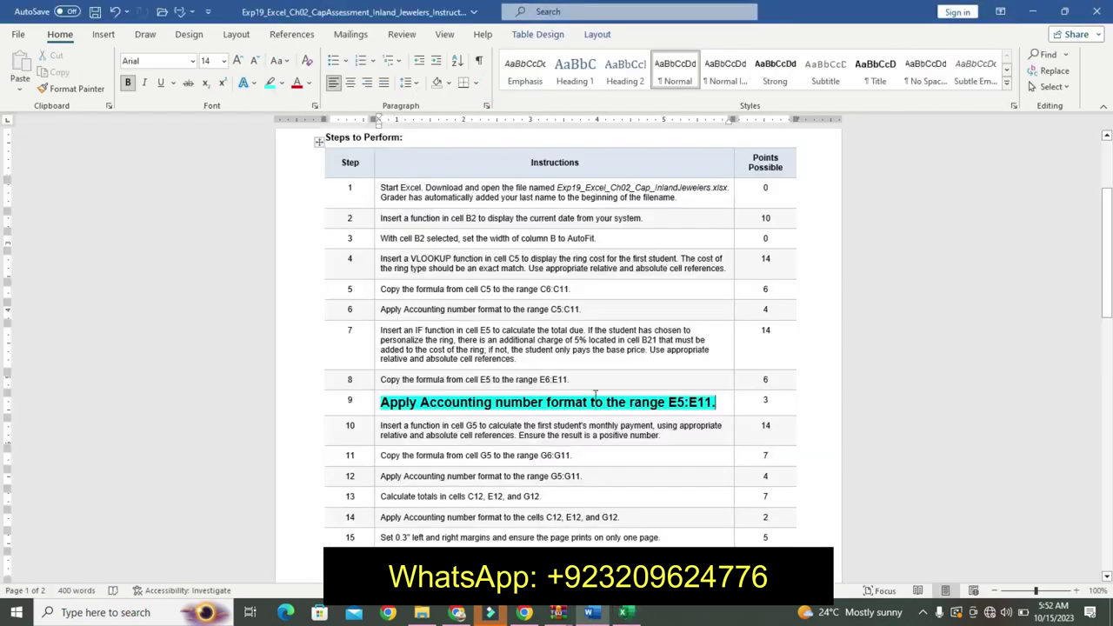
{"action": "key", "text": "ctrl+z"}
{"action": "key", "text": "ctrl+z"}
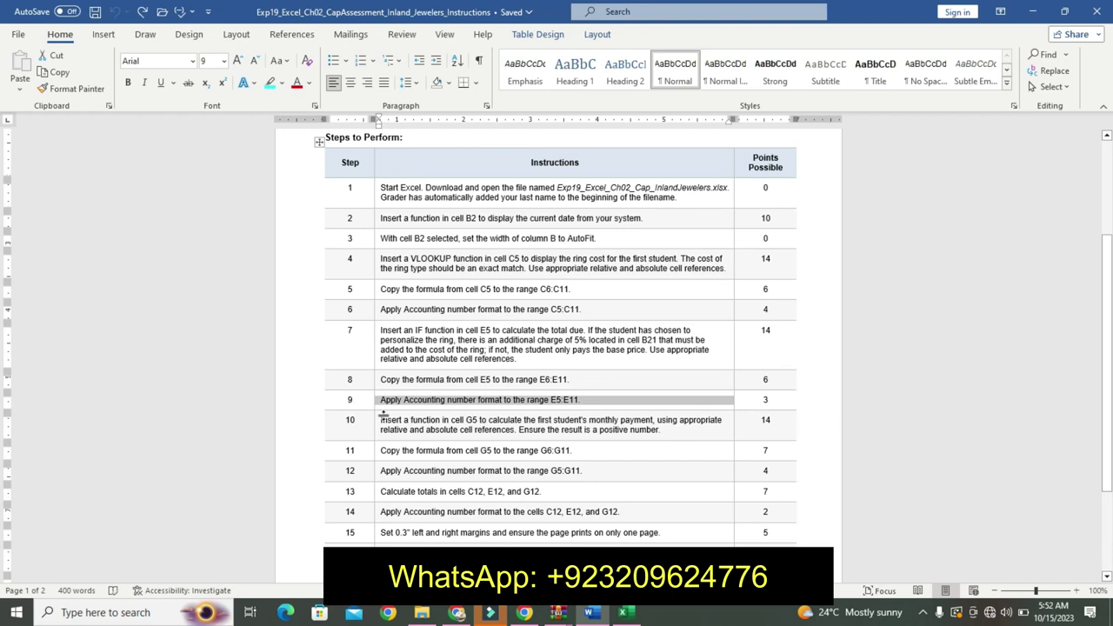
- Format the step 10 instruction about the monthly payment function in cell G5 as 14 pt bold with turquoise highlighting
{"action": "left_click", "coordinate": [373, 423]}
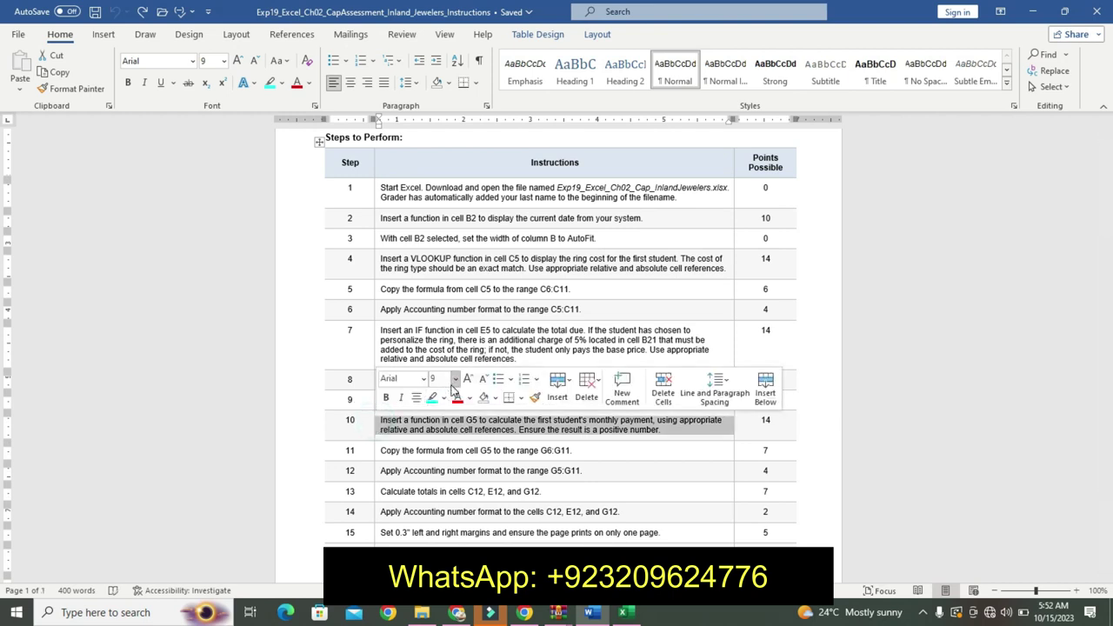
{"action": "left_click", "coordinate": [454, 379]}
{"action": "left_click", "coordinate": [442, 201]}
{"action": "left_click", "coordinate": [386, 398]}
{"action": "left_click", "coordinate": [432, 397]}
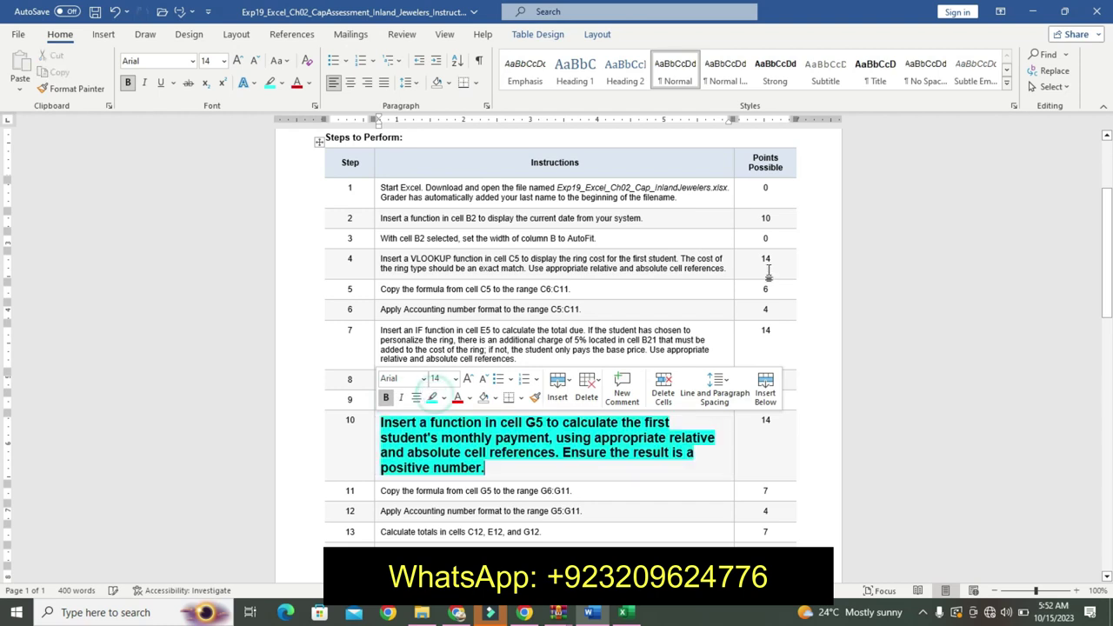
{"action": "left_click_drag", "start_coordinate": [1106, 296], "coordinate": [1101, 318]}
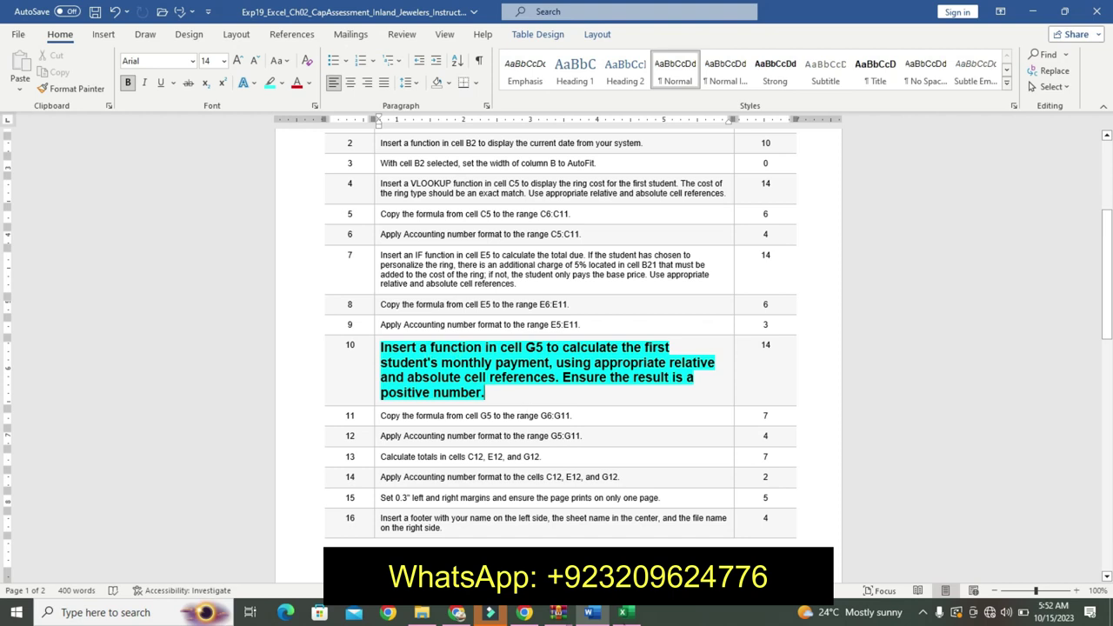
- Switch to the Excel workbook and begin an IF function in cell G5 with the logical test D5="YES"
{"action": "left_click", "coordinate": [623, 612]}
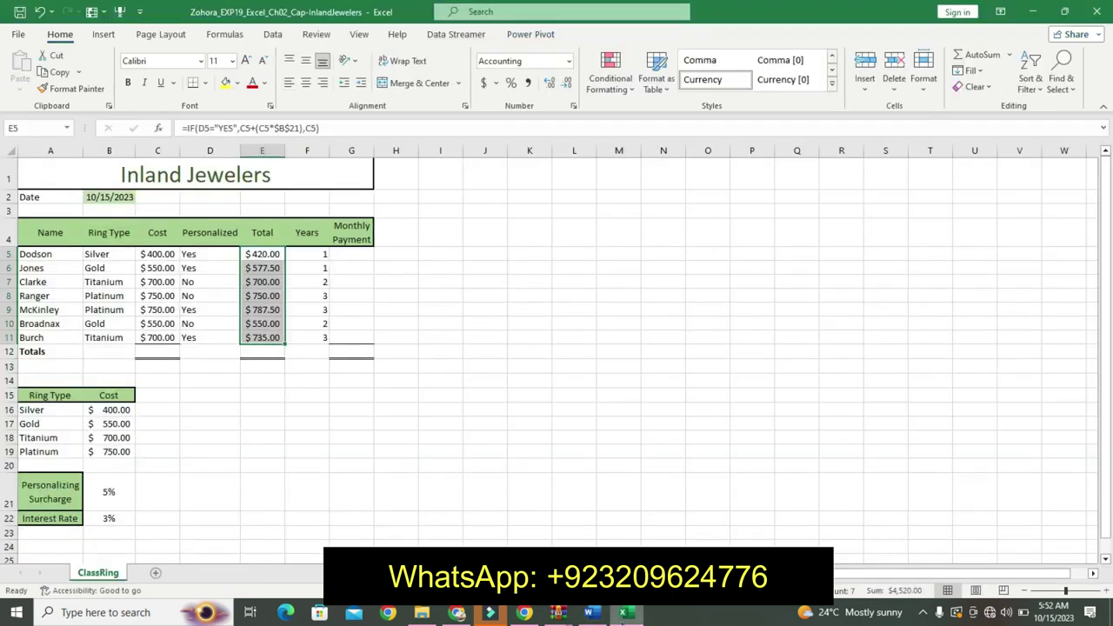
{"action": "left_click", "coordinate": [350, 255]}
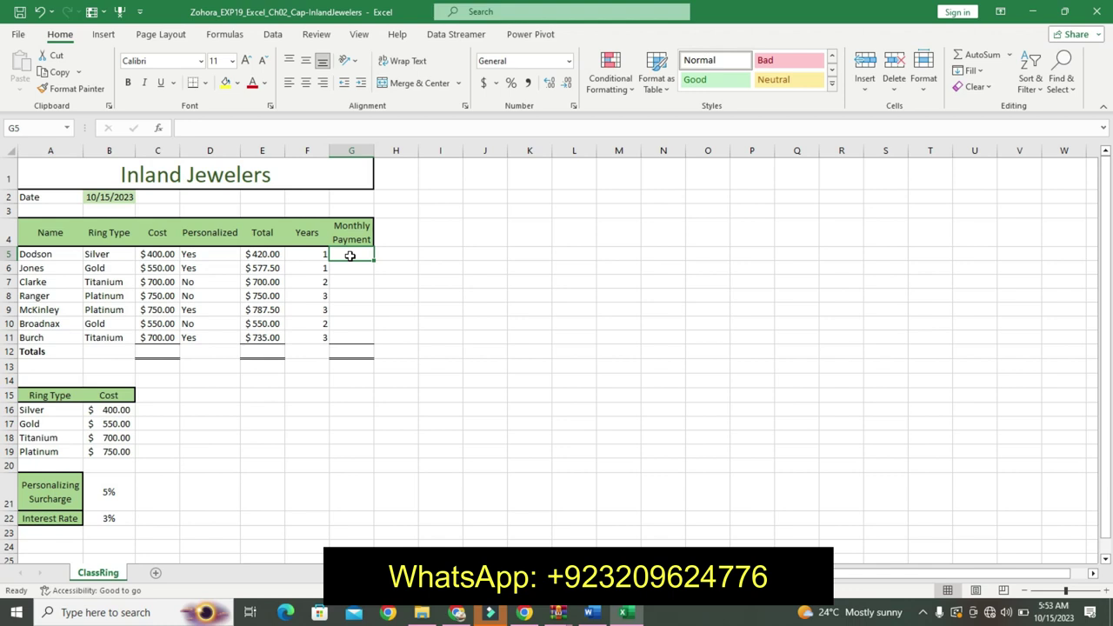
{"action": "left_click", "coordinate": [304, 130]}
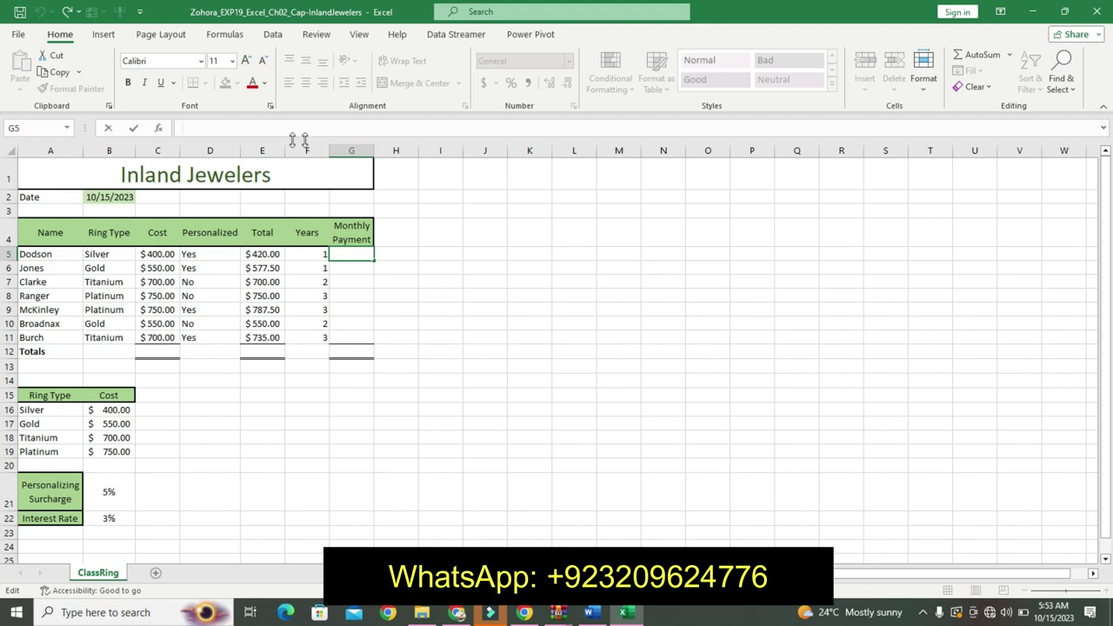
{"action": "type", "text": "="}
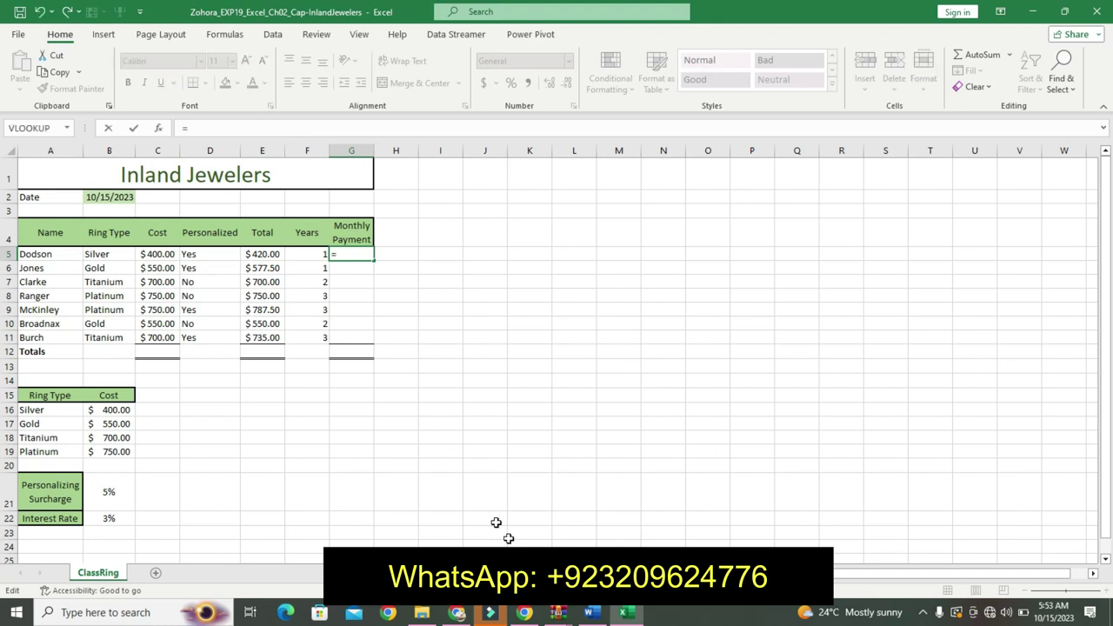
{"action": "left_click", "coordinate": [591, 613]}
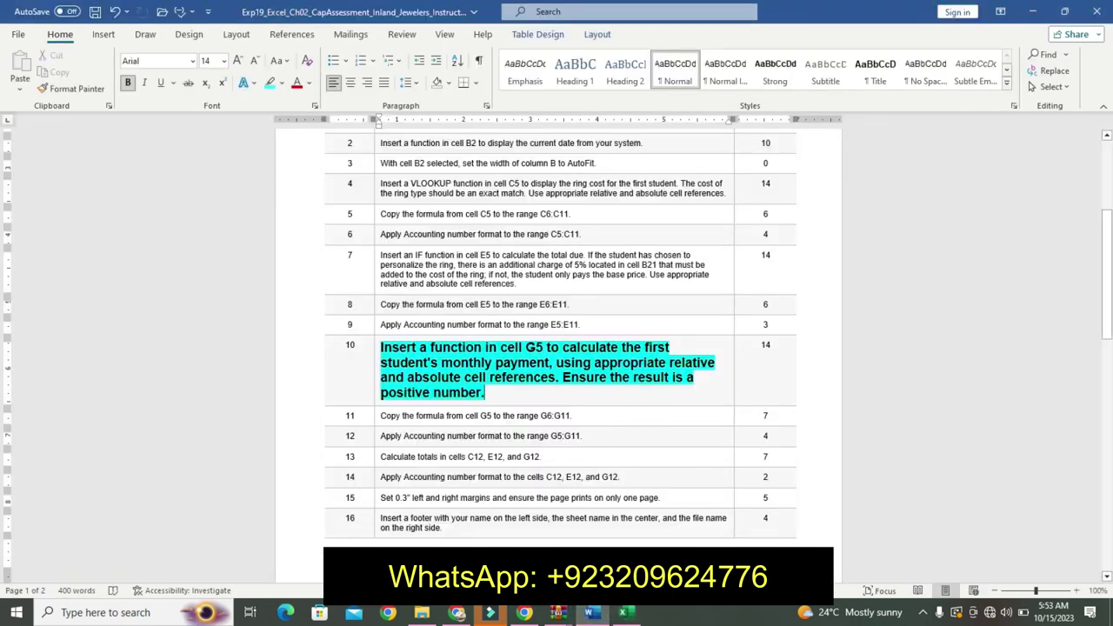
{"action": "left_click", "coordinate": [623, 613]}
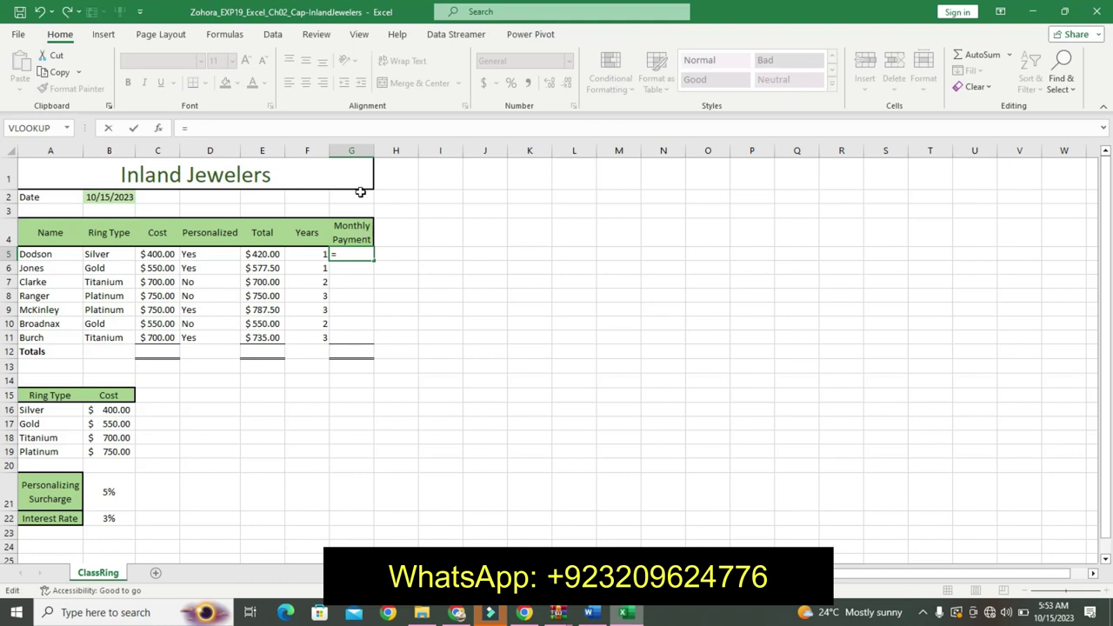
{"action": "type", "text": "IF"}
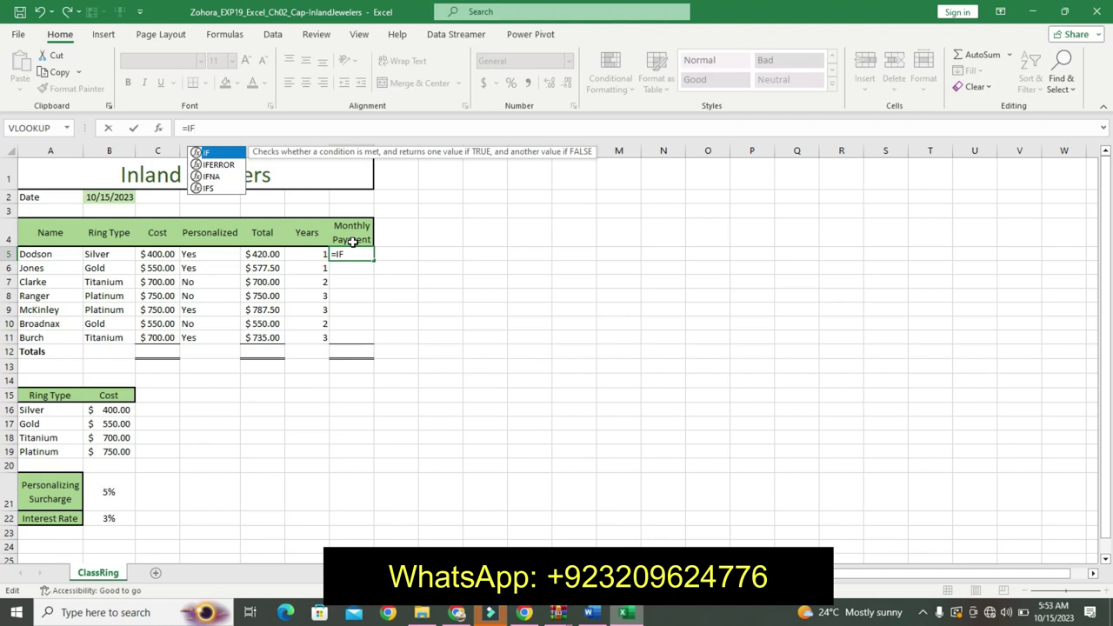
{"action": "type", "text": "="}
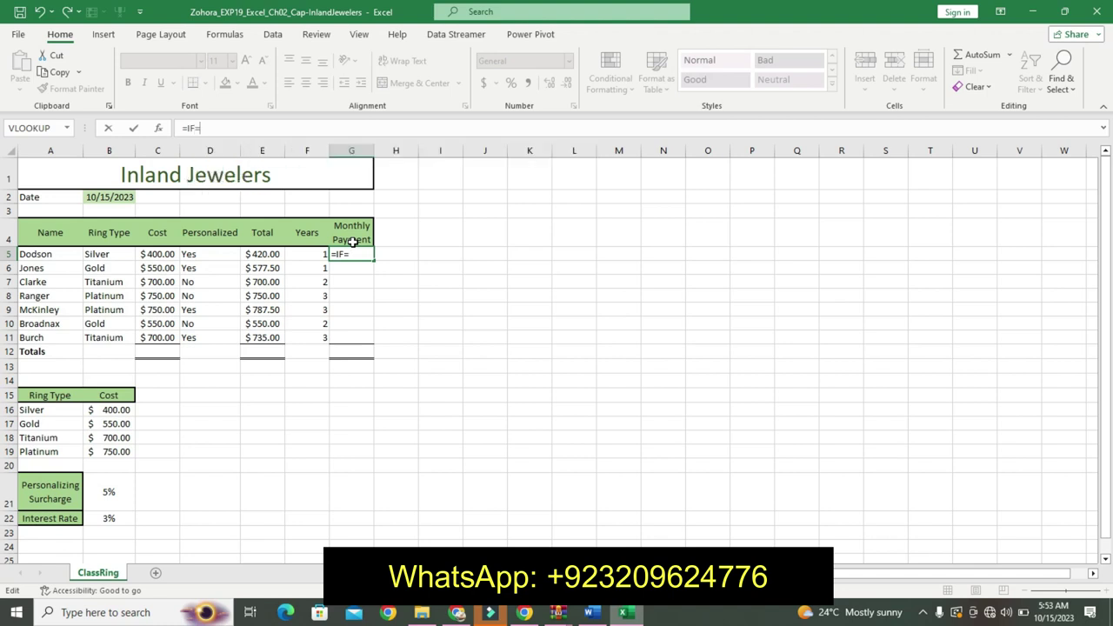
{"action": "key", "text": "BackSpace"}
{"action": "type", "text": "("}
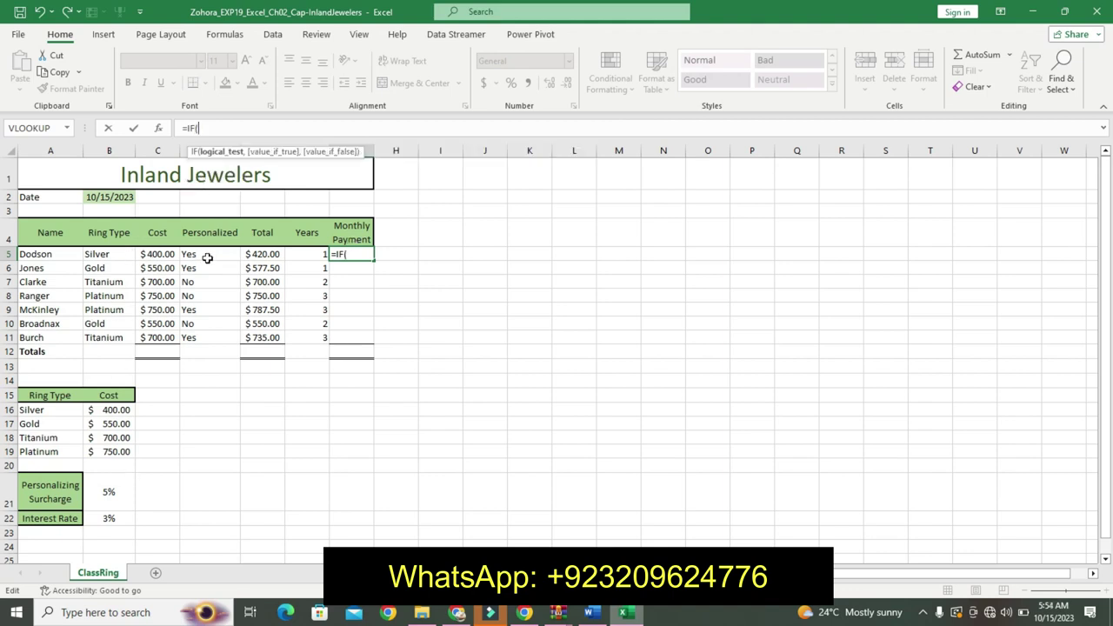
{"action": "left_click", "coordinate": [208, 260]}
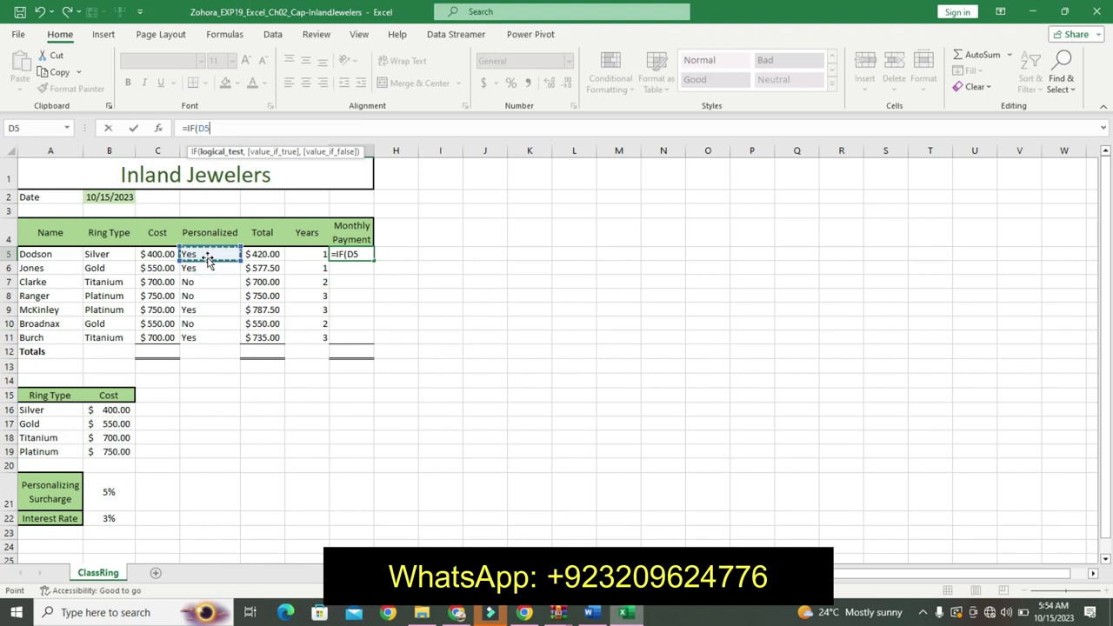
{"action": "key", "text": "BackSpace"}
{"action": "type", "text": "=\"YES\","}
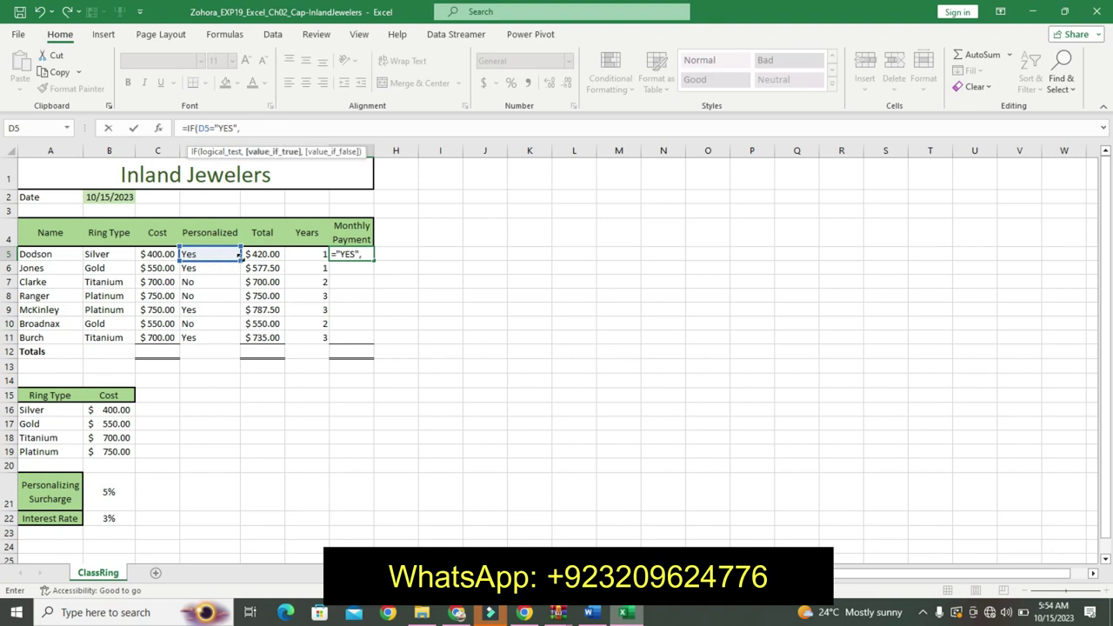
- Enter C5+(C5*$B$21) as the value if true of the IF function, with an absolute reference to B21
{"action": "left_click", "coordinate": [170, 254]}
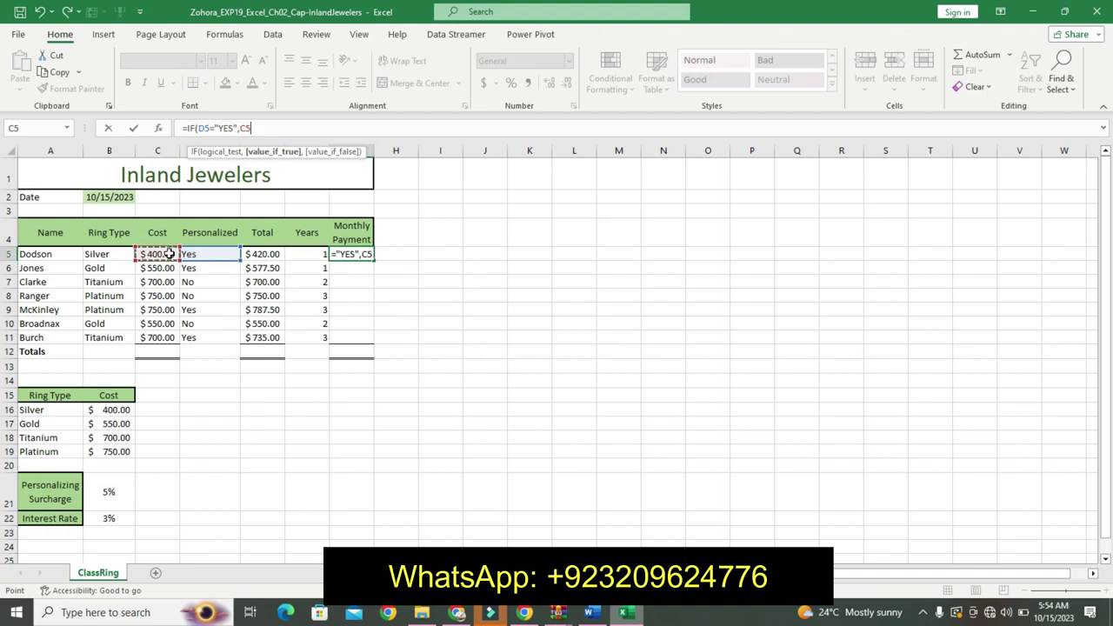
{"action": "type", "text": "+("}
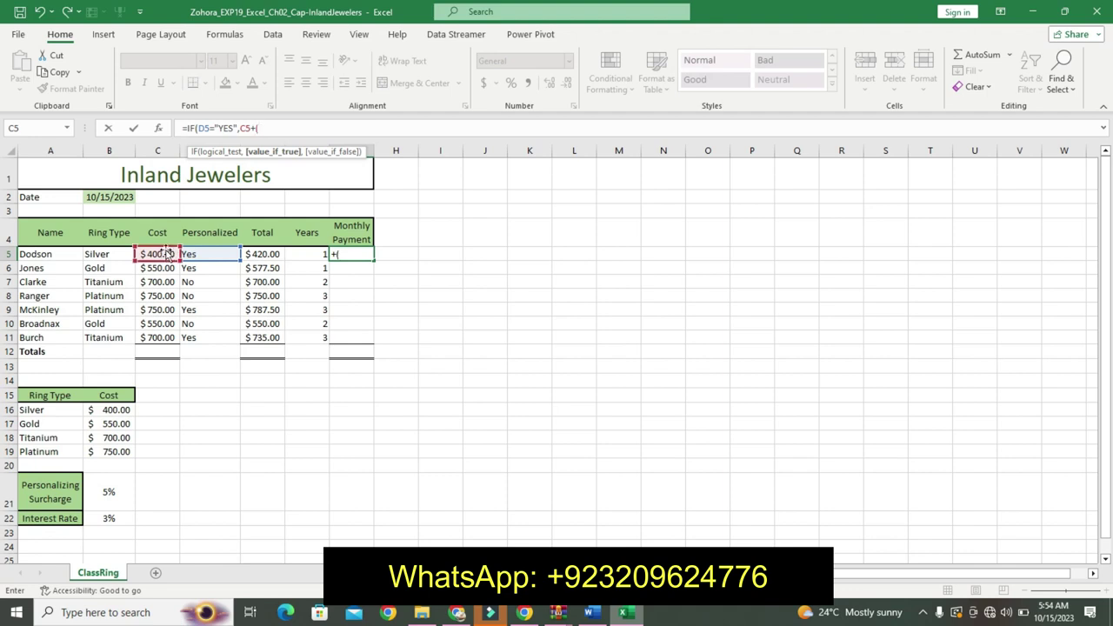
{"action": "left_click", "coordinate": [165, 253]}
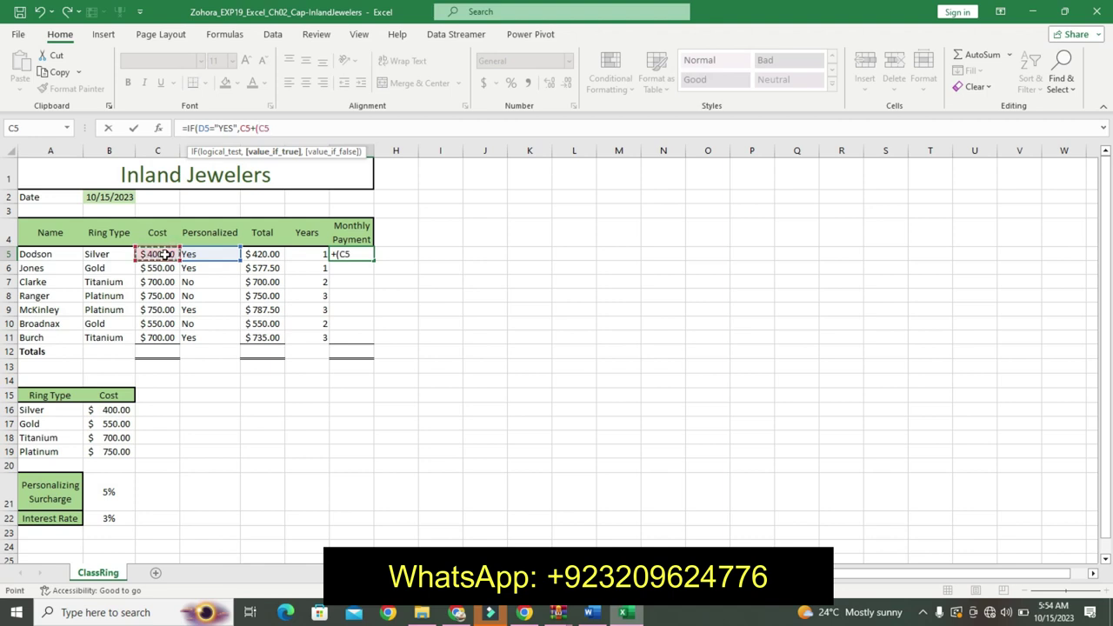
{"action": "type", "text": "*"}
{"action": "left_click", "coordinate": [109, 490]}
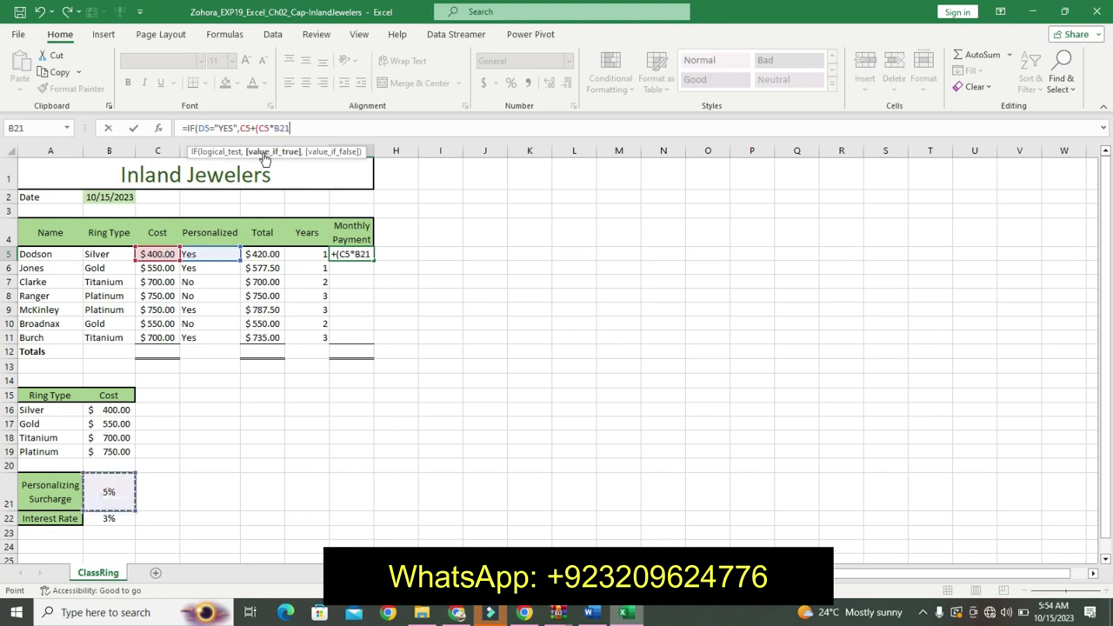
{"action": "left_click", "coordinate": [278, 128]}
{"action": "key", "text": "F4"}
{"action": "left_click", "coordinate": [302, 128]}
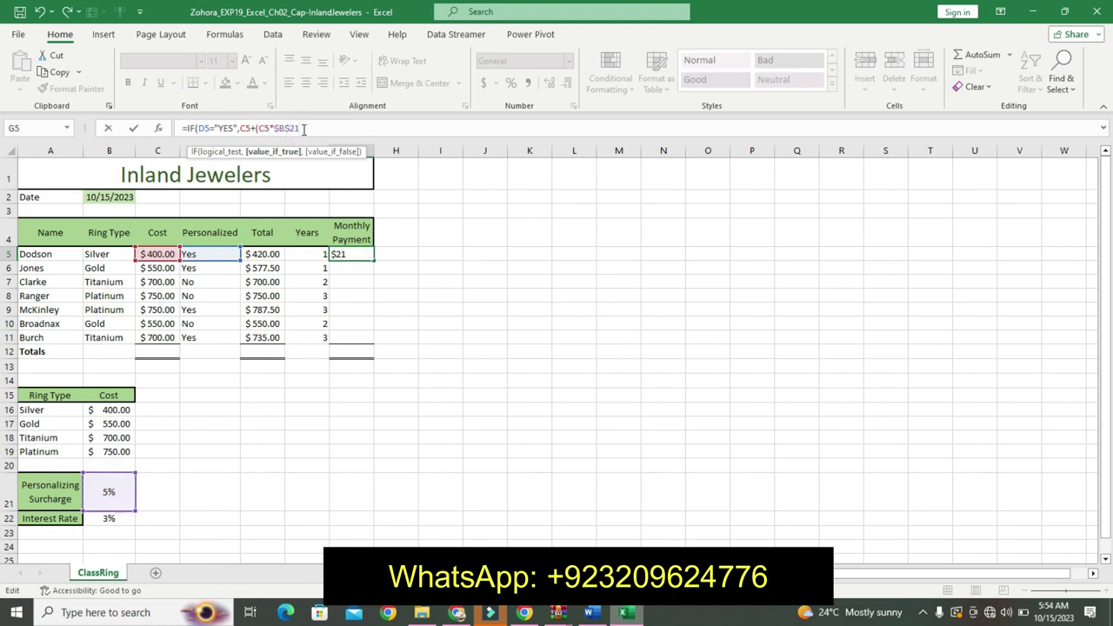
{"action": "type", "text": "),"}
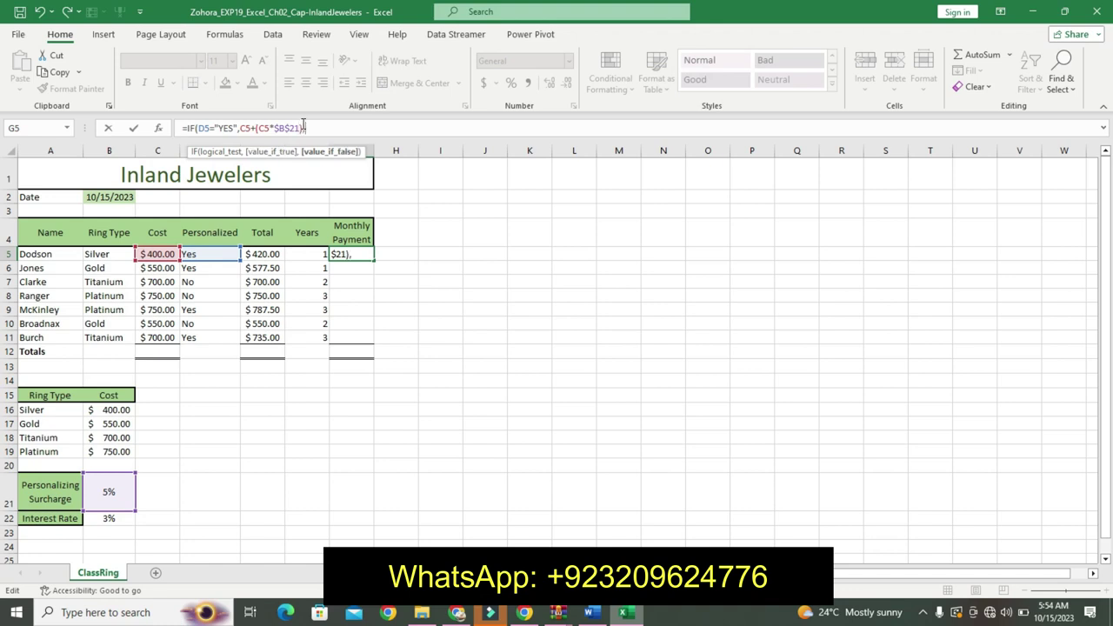
- Use C5 as the value if false and complete the IF formula in cell G5
{"action": "left_click", "coordinate": [157, 253]}
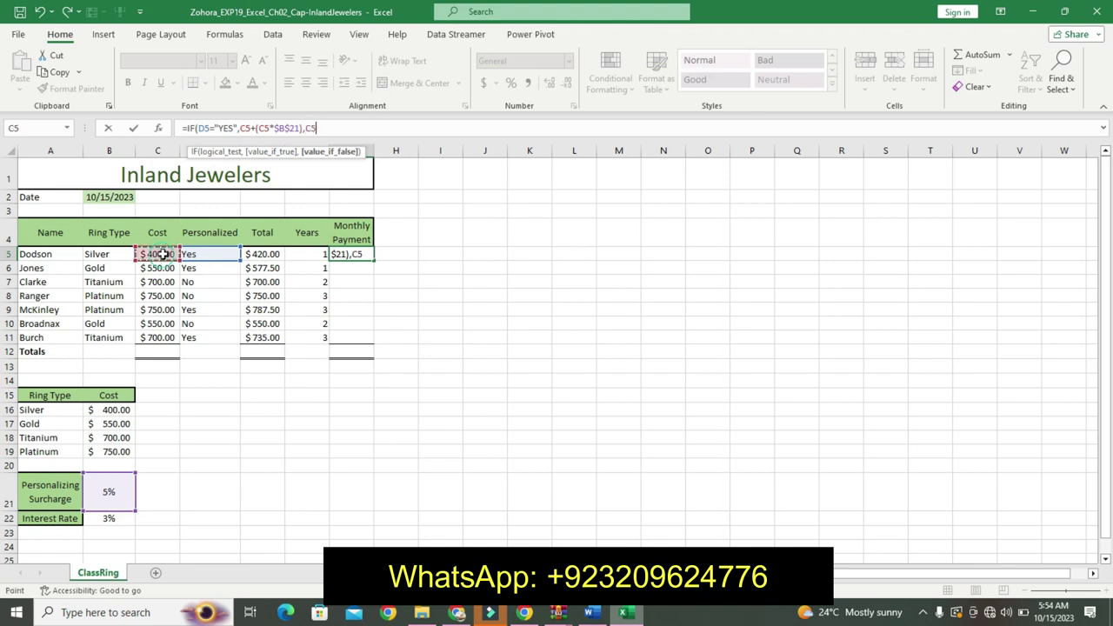
{"action": "type", "text": ")"}
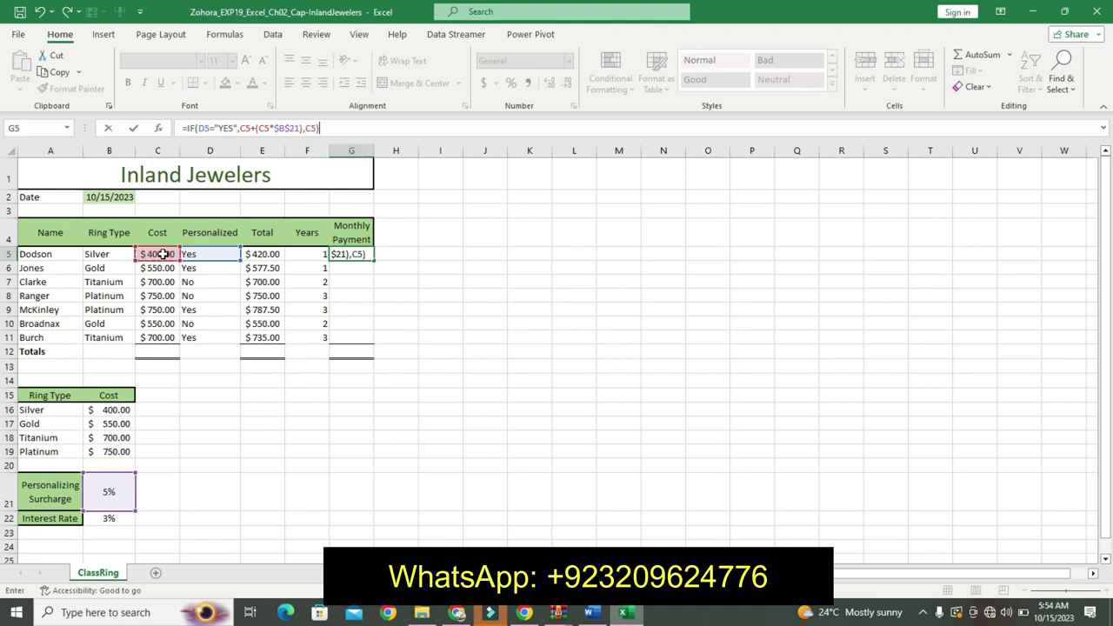
{"action": "key", "text": "Return"}
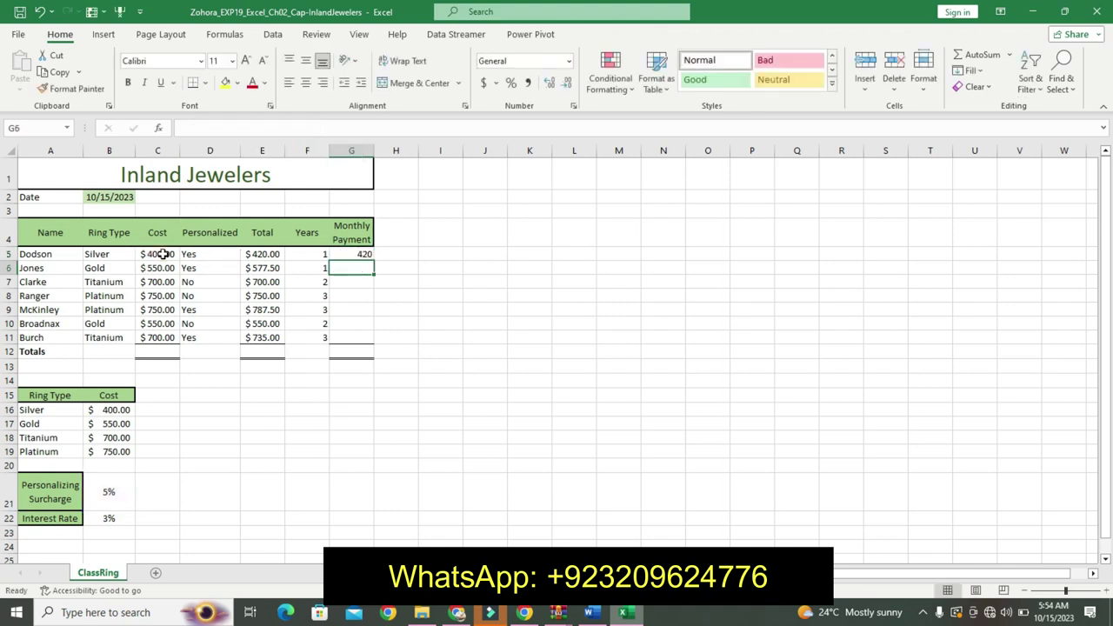
- Return to the Word instructions and undo the size, bold and highlight formatting of the step 10 instruction
{"action": "left_click", "coordinate": [591, 612]}
{"action": "key", "text": "ctrl+z"}
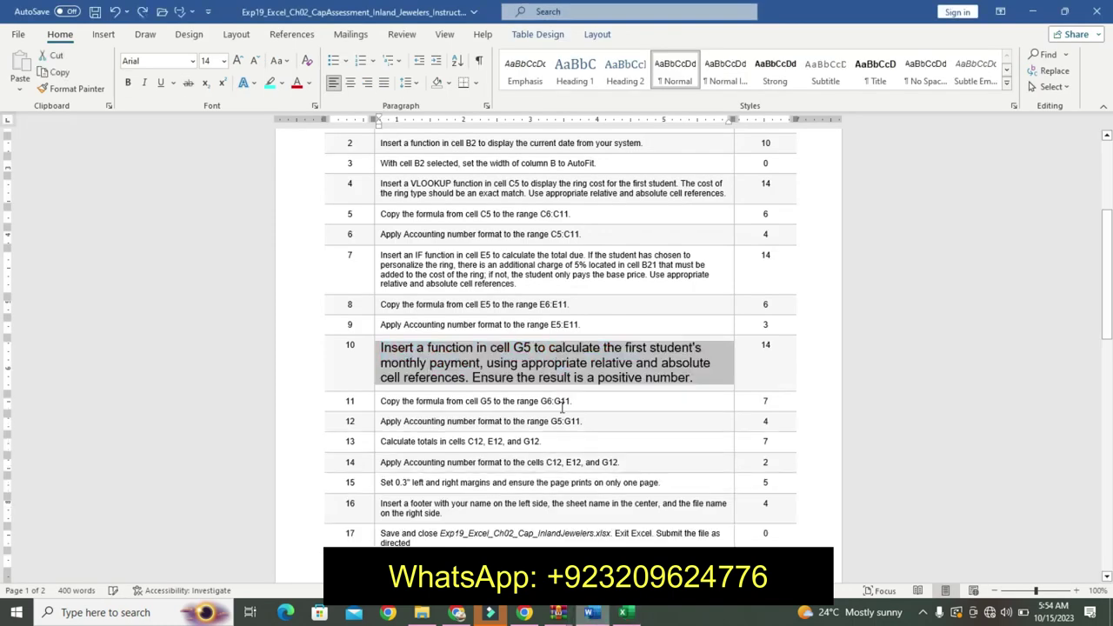
{"action": "key", "text": "ctrl+z"}
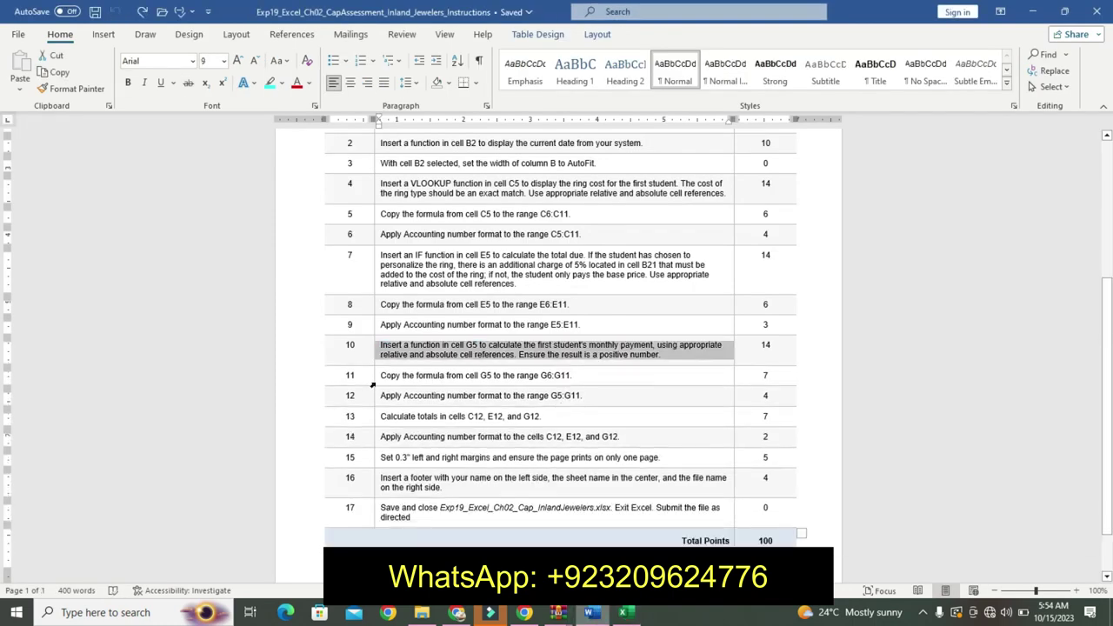
- Format the step 11 instruction about copying the G5 formula as 16 pt bold with turquoise highlighting
{"action": "left_click", "coordinate": [372, 383]}
{"action": "left_click", "coordinate": [455, 341]}
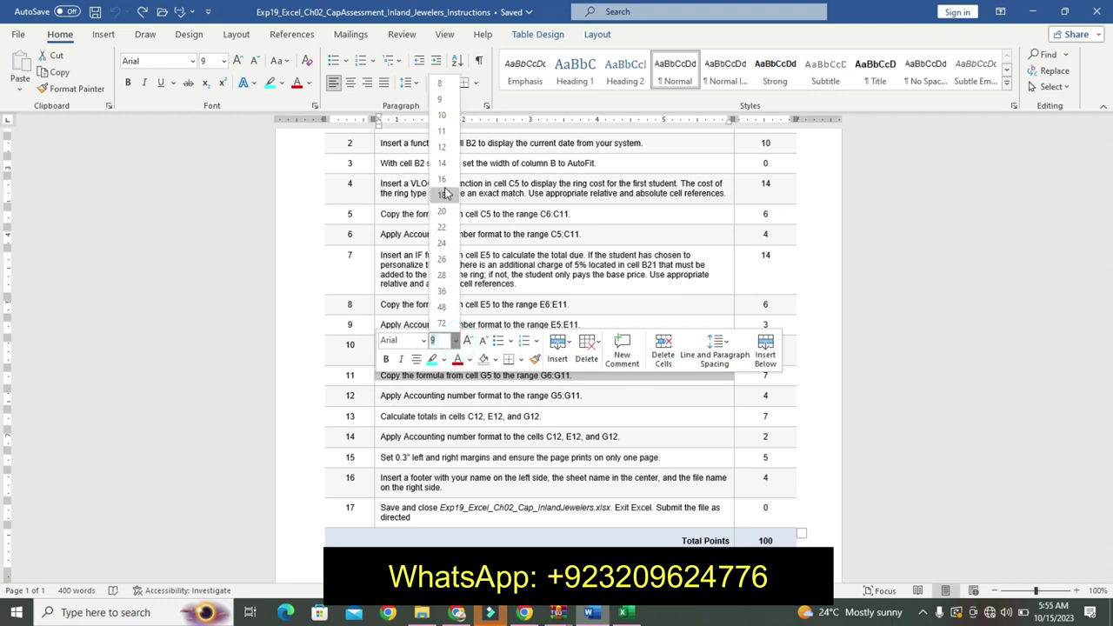
{"action": "left_click", "coordinate": [446, 186]}
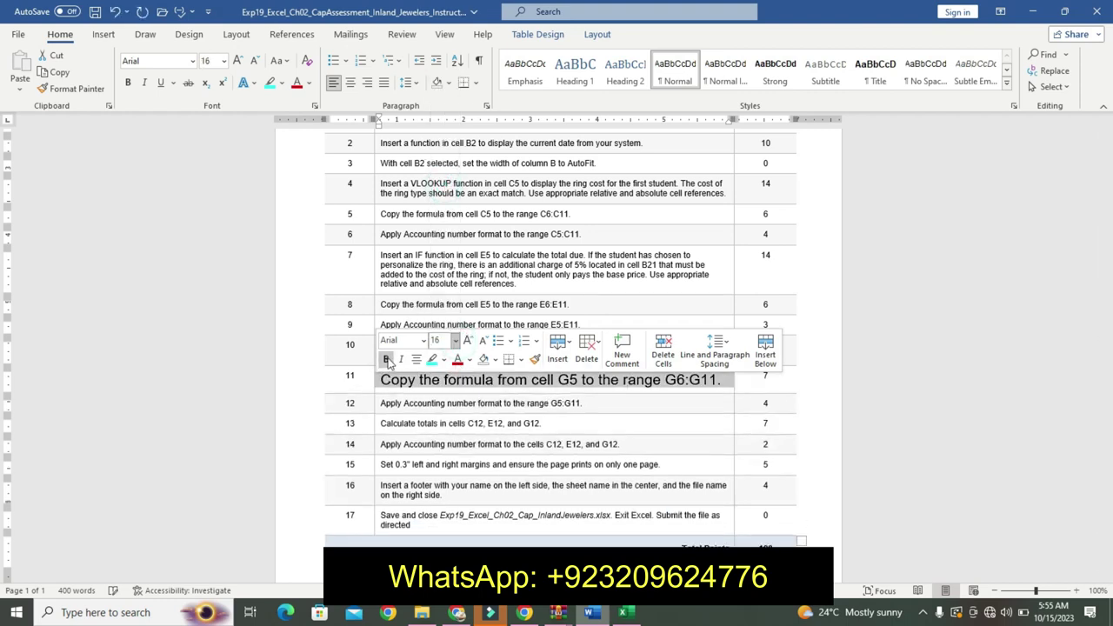
{"action": "left_click", "coordinate": [386, 359]}
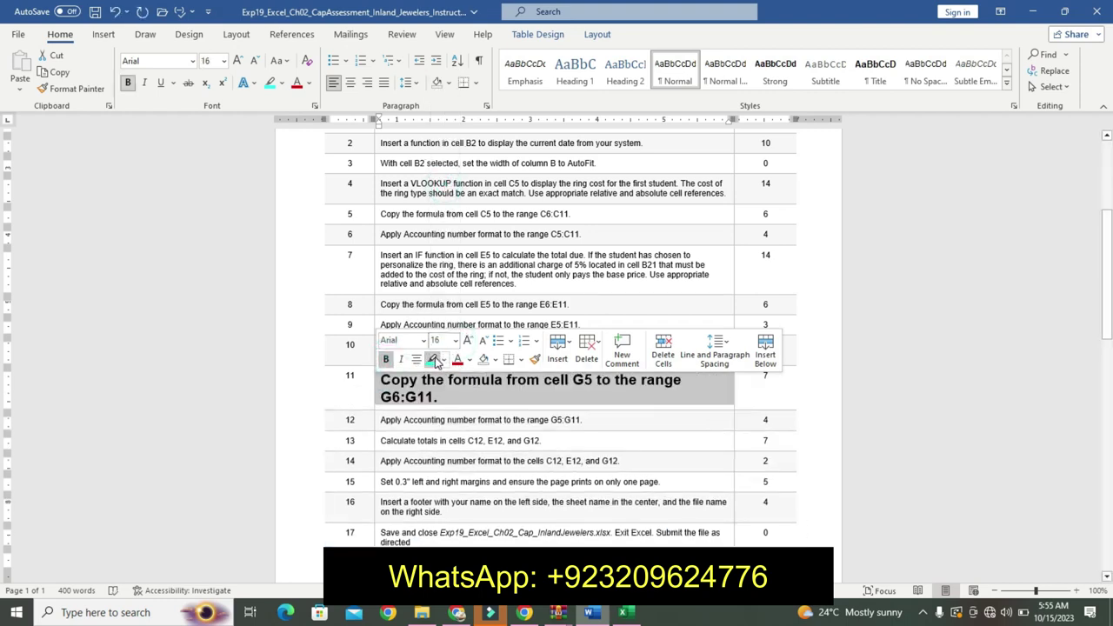
{"action": "left_click", "coordinate": [432, 360]}
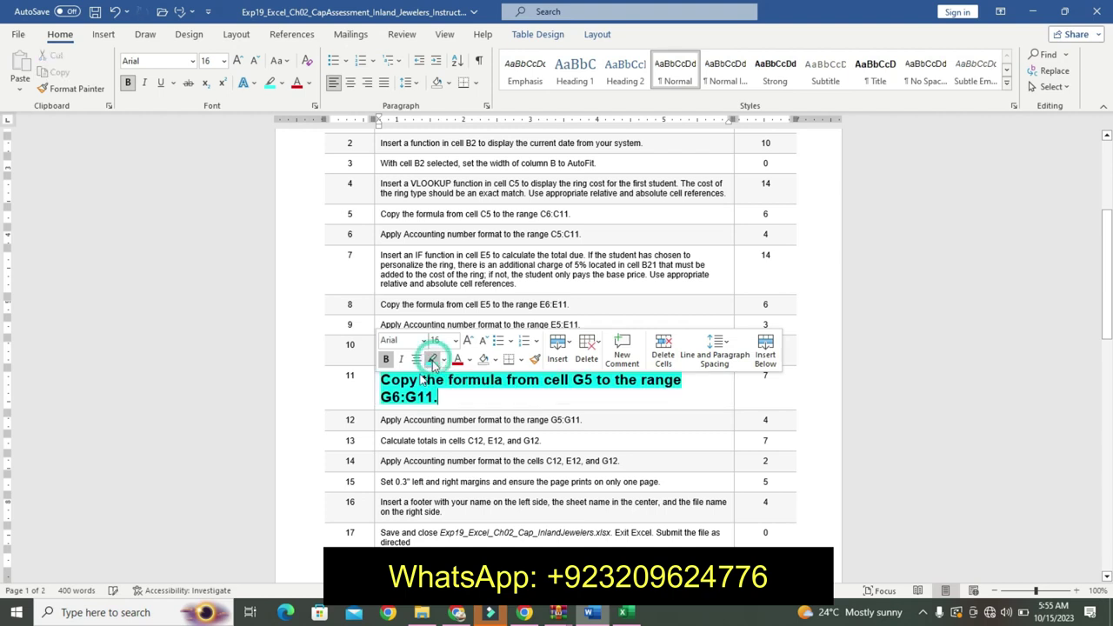
- Switch to the Excel workbook and copy the formula from cell G5 down to the range G6:G11
{"action": "left_click", "coordinate": [623, 612]}
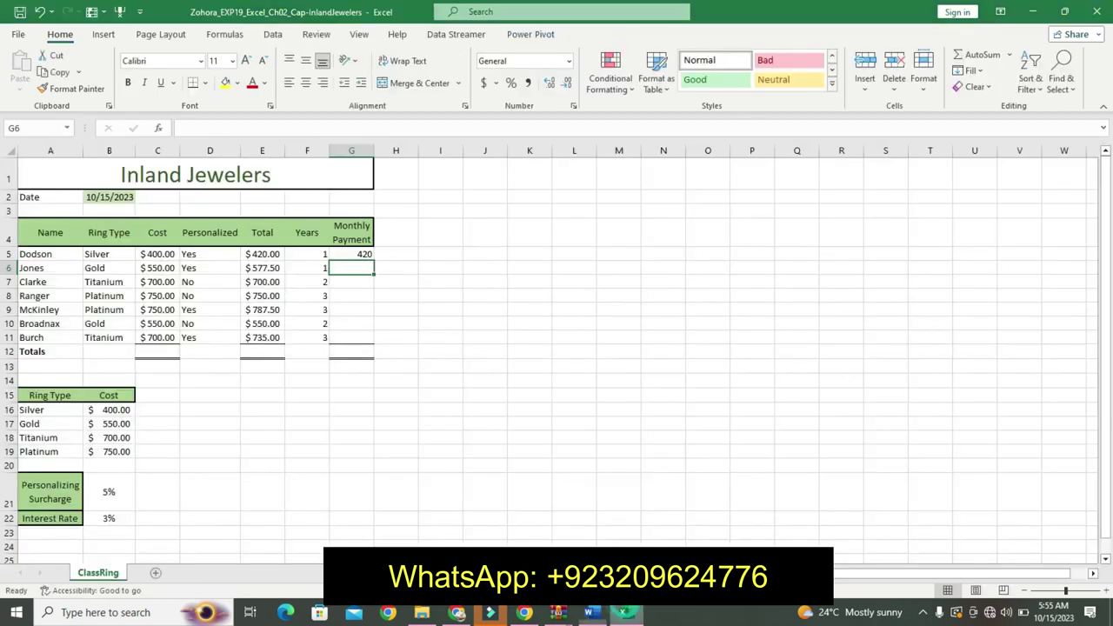
{"action": "left_click", "coordinate": [361, 254]}
{"action": "left_click_drag", "start_coordinate": [372, 259], "coordinate": [371, 341]}
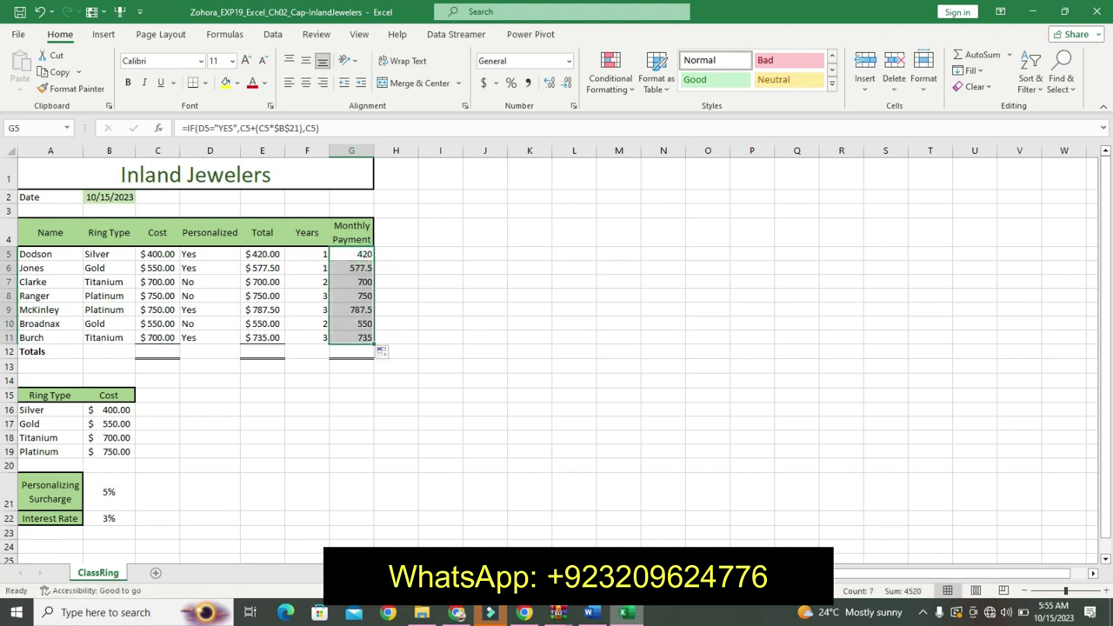
- Return to the Word instructions and undo the size, bold and highlight formatting of the step 11 instruction
{"action": "left_click", "coordinate": [590, 612]}
{"action": "key", "text": "ctrl+z"}
{"action": "key", "text": "ctrl+z"}
{"action": "key", "text": "ctrl+z"}
{"action": "key", "text": "ctrl+z"}
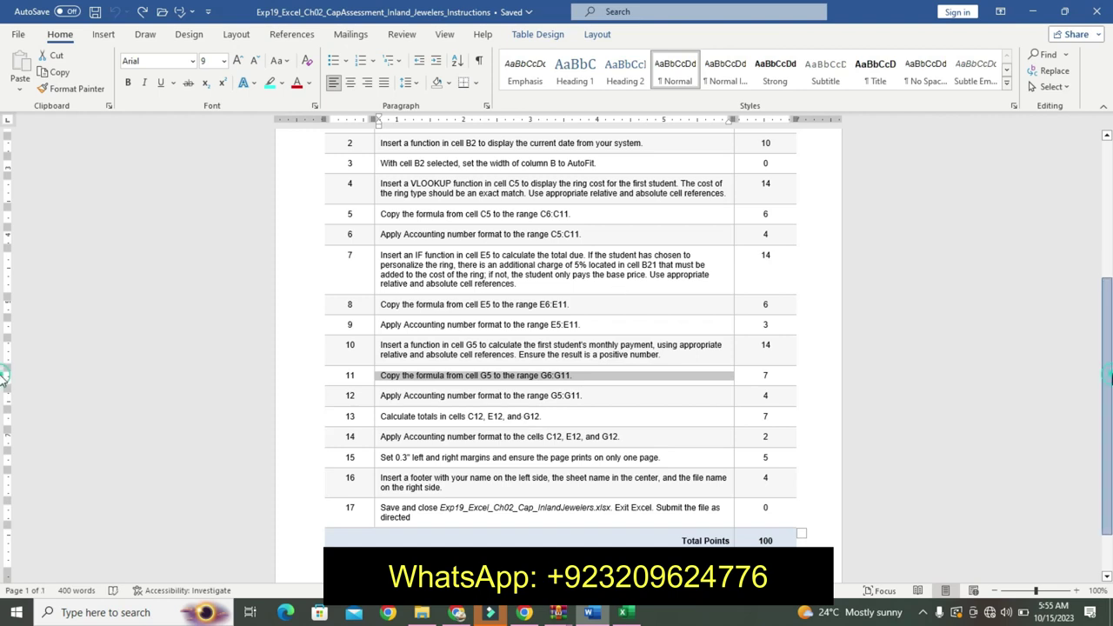
- Look over the beginning of the Word instructions and switch back to the Excel workbook
{"action": "scroll", "coordinate": [3, 378], "scroll_direction": "up", "scroll_amount": 3}
{"action": "scroll", "coordinate": [4, 319], "scroll_direction": "up", "scroll_amount": 3}
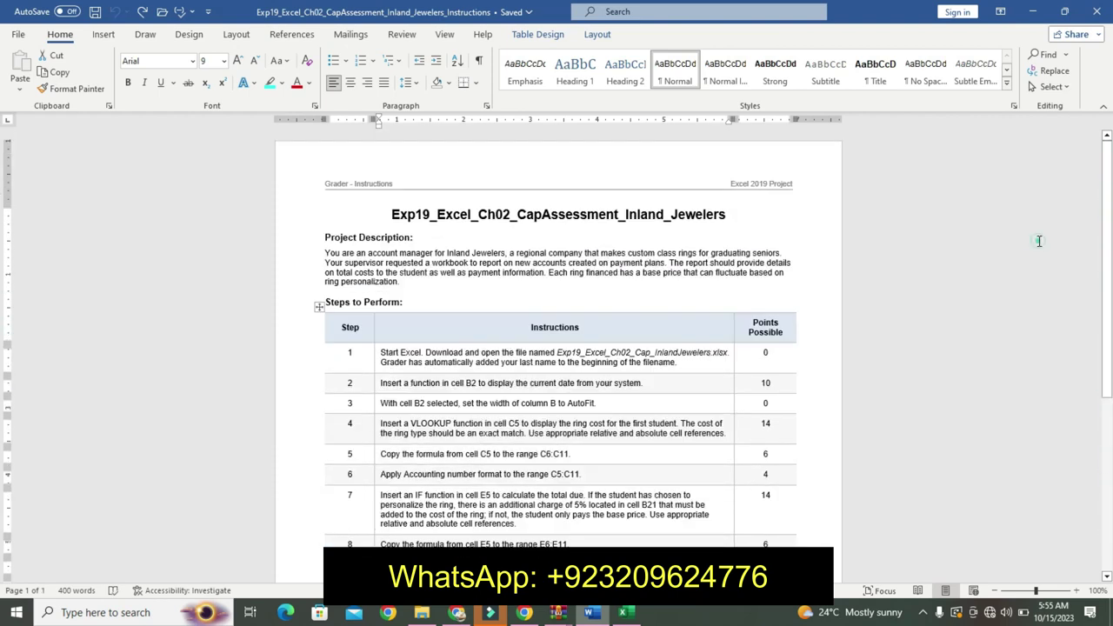
{"action": "left_click", "coordinate": [623, 612]}
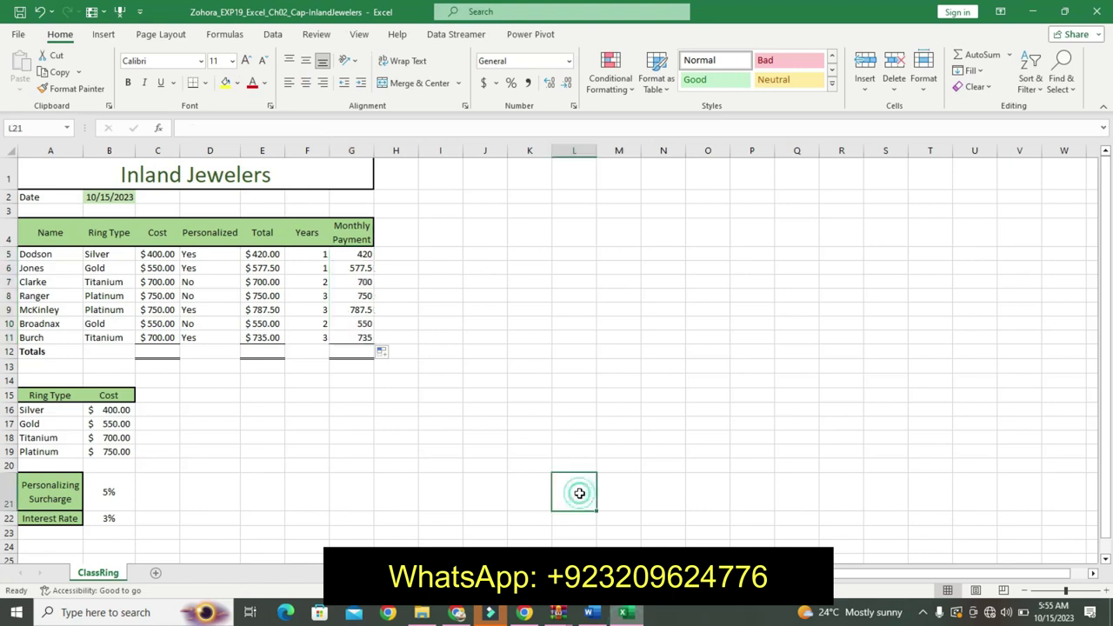